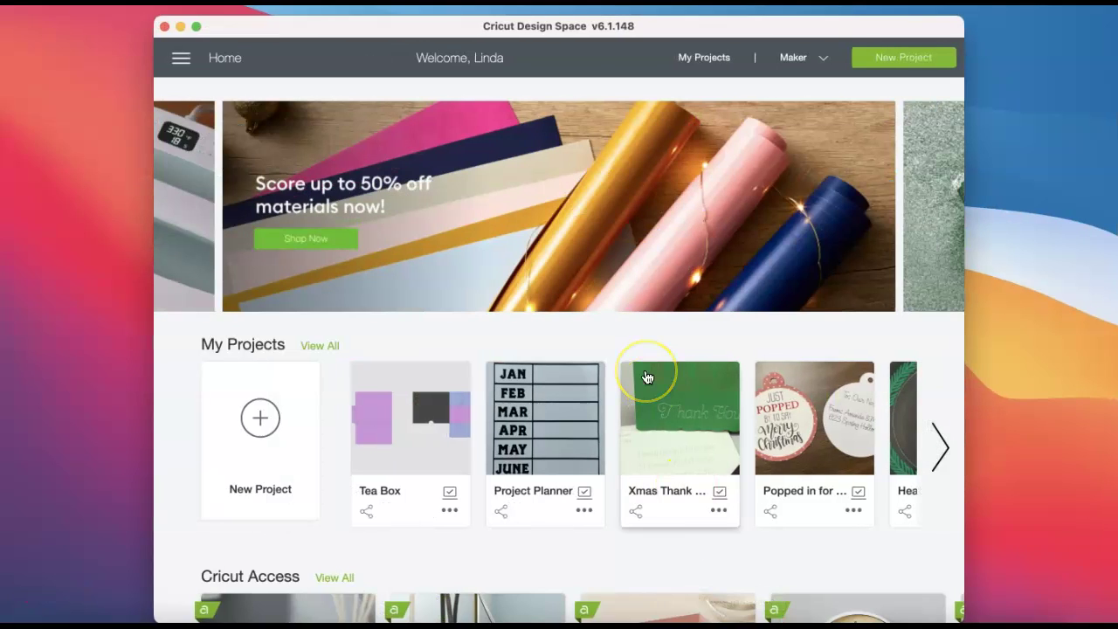
# Step: Start a new blank project and move a 3.111-inch square to X 5.986, Y 1.347
pyautogui.click(263, 425)
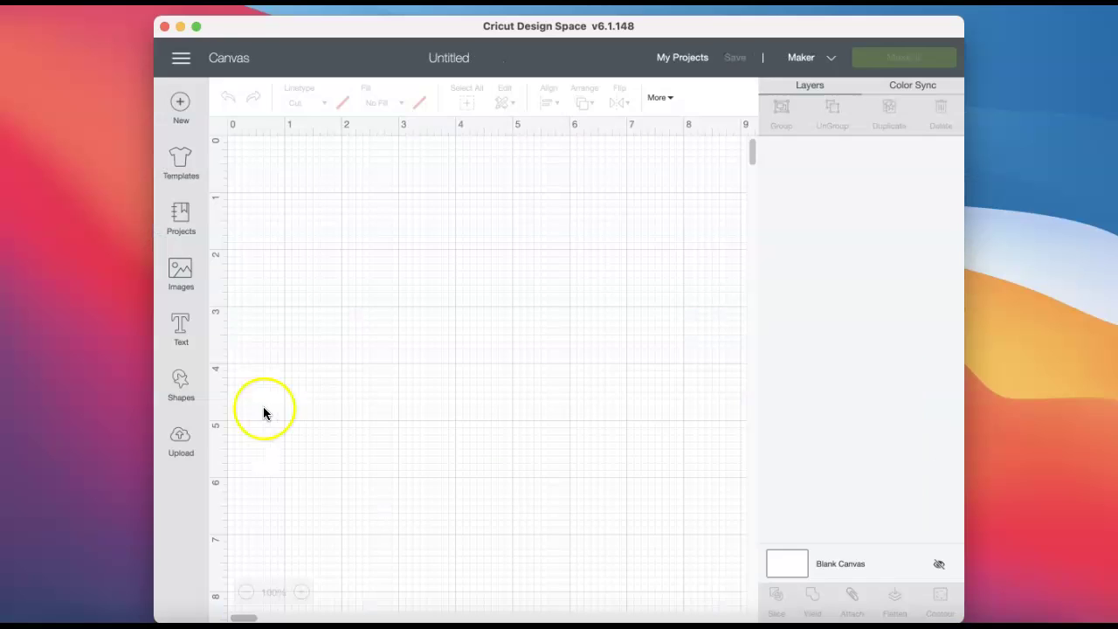
pyautogui.click(197, 28)
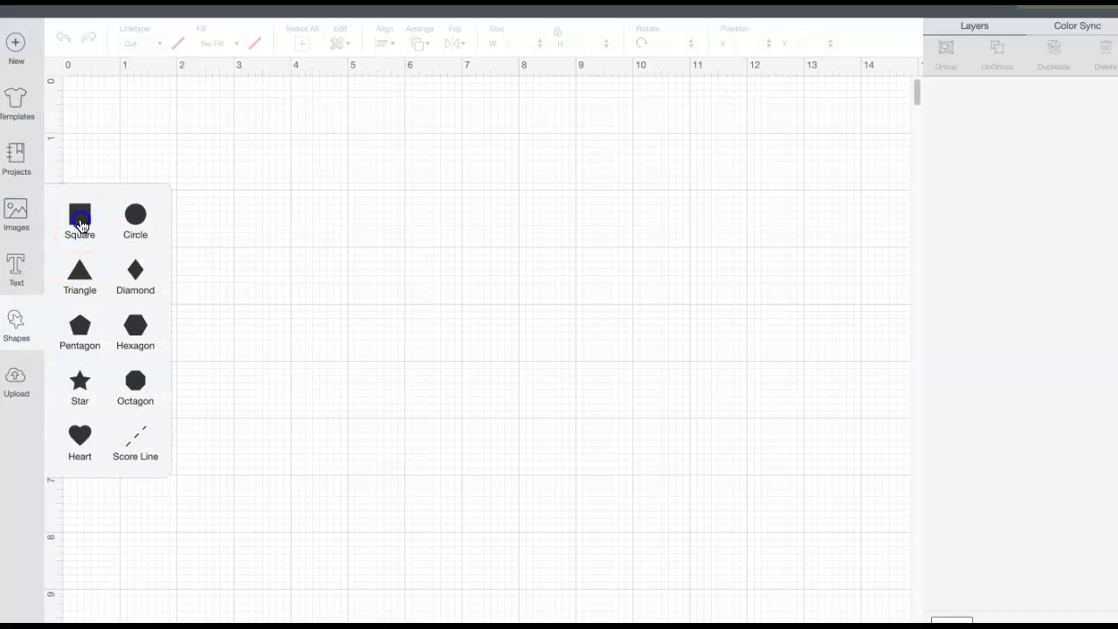
pyautogui.moveTo(230, 185); pyautogui.dragTo(545, 225)
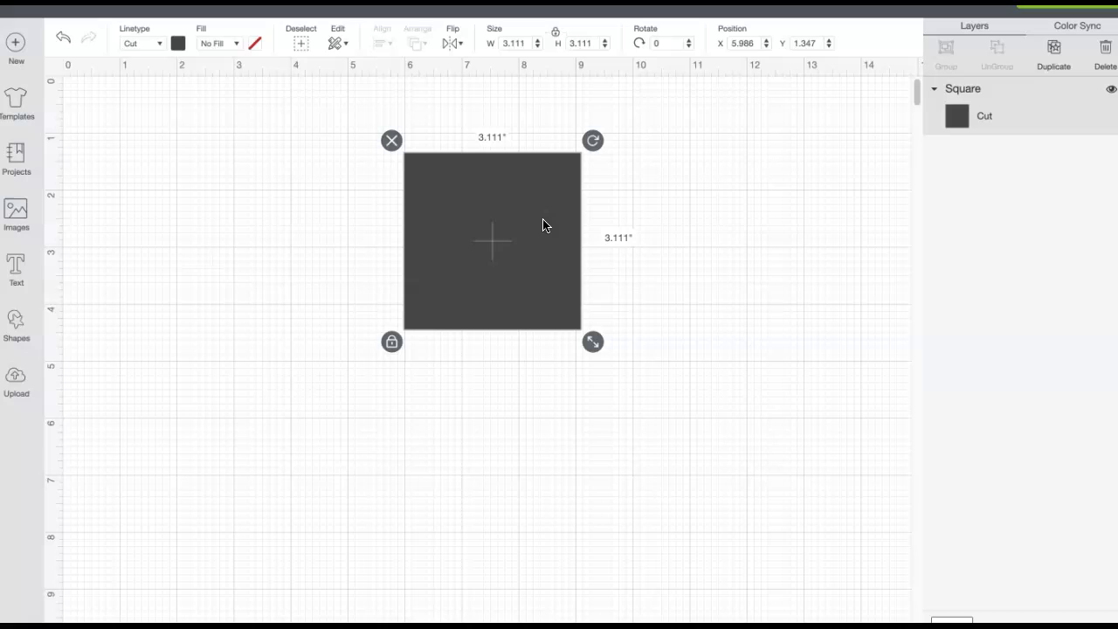
# Step: Unlock the proportions and resize the square to 2.5 inches wide by 18 inches tall
pyautogui.click(391, 341)
pyautogui.click(392, 341)
pyautogui.doubleClick(502, 43)
pyautogui.write('2.5')
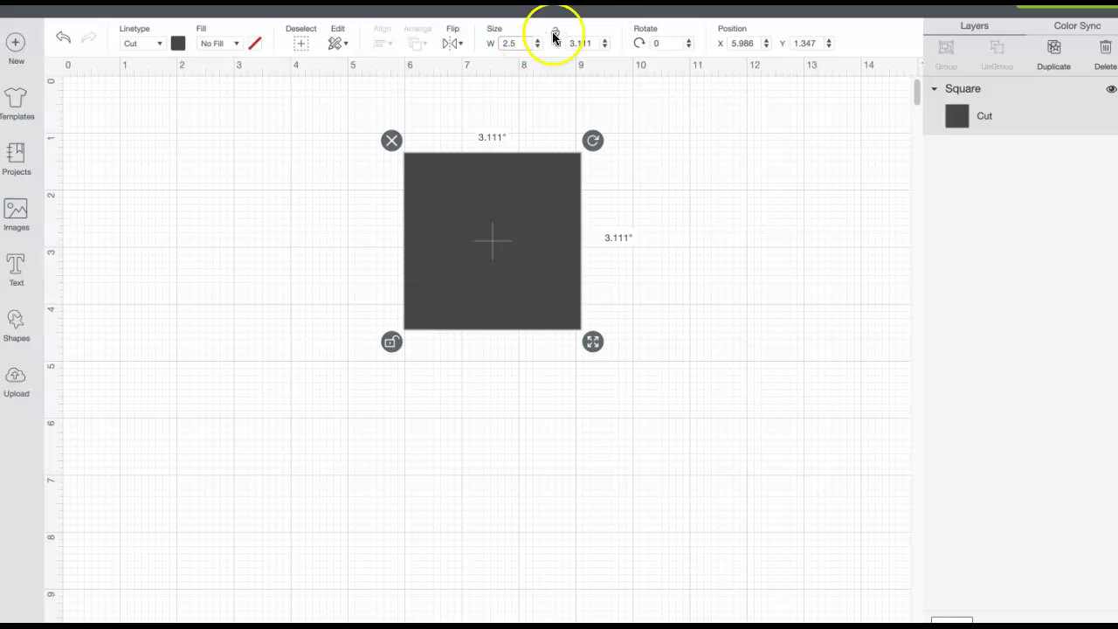
pyautogui.click(597, 43)
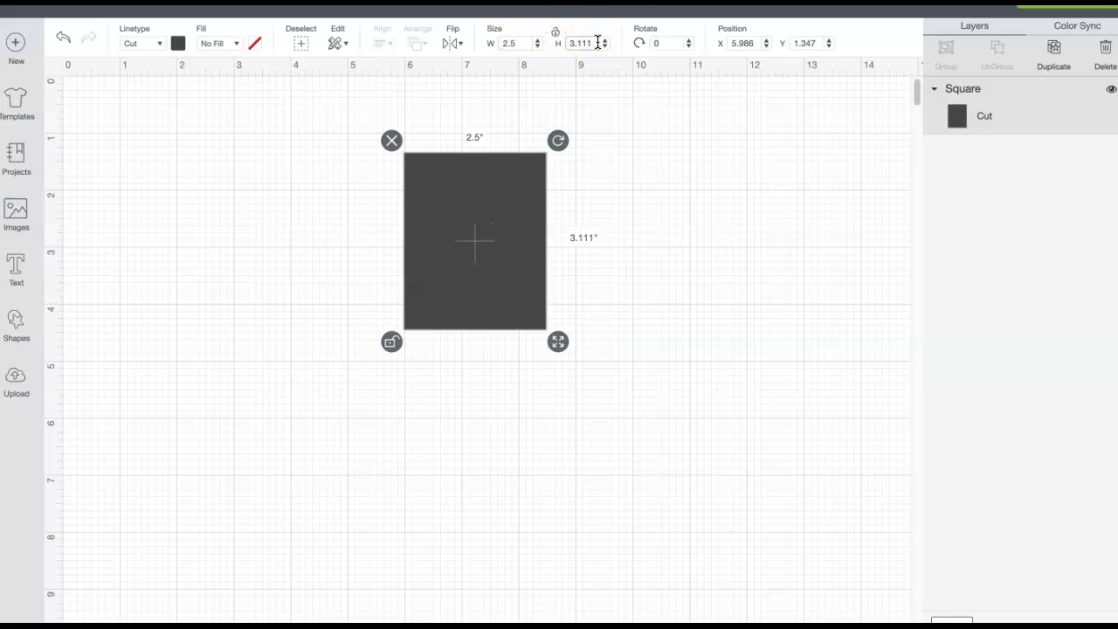
pyautogui.press('BackSpace')
pyautogui.press('BackSpace')
pyautogui.press('BackSpace')
pyautogui.press('BackSpace')
pyautogui.press('BackSpace')
pyautogui.write('18')
pyautogui.press('Return')
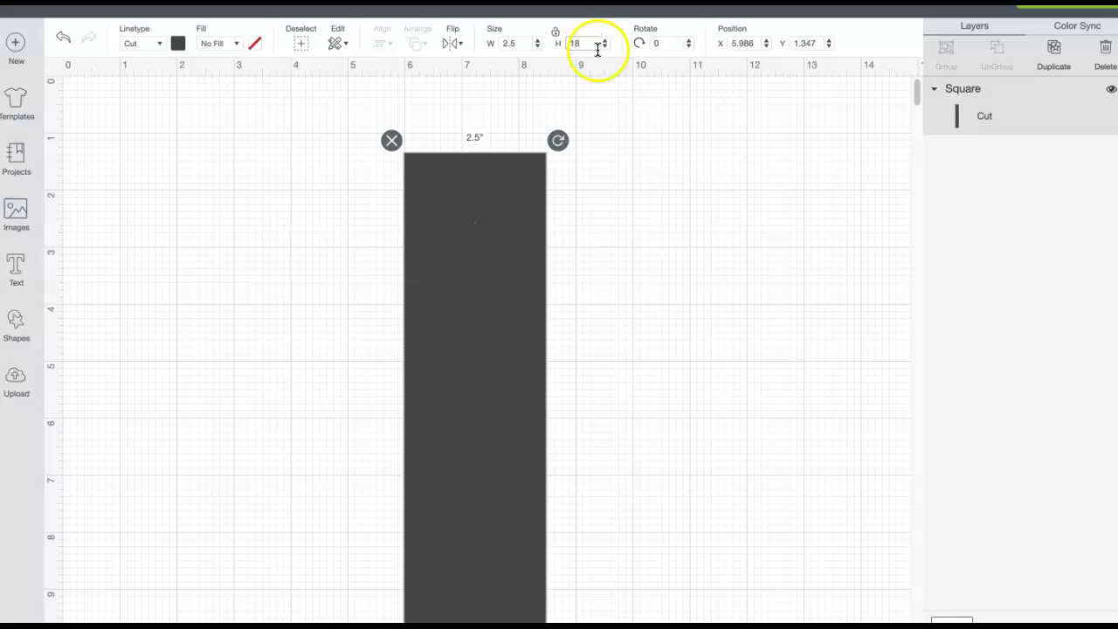
pyautogui.scroll(-5, 603, 306)
pyautogui.scroll(-5, 603, 307)
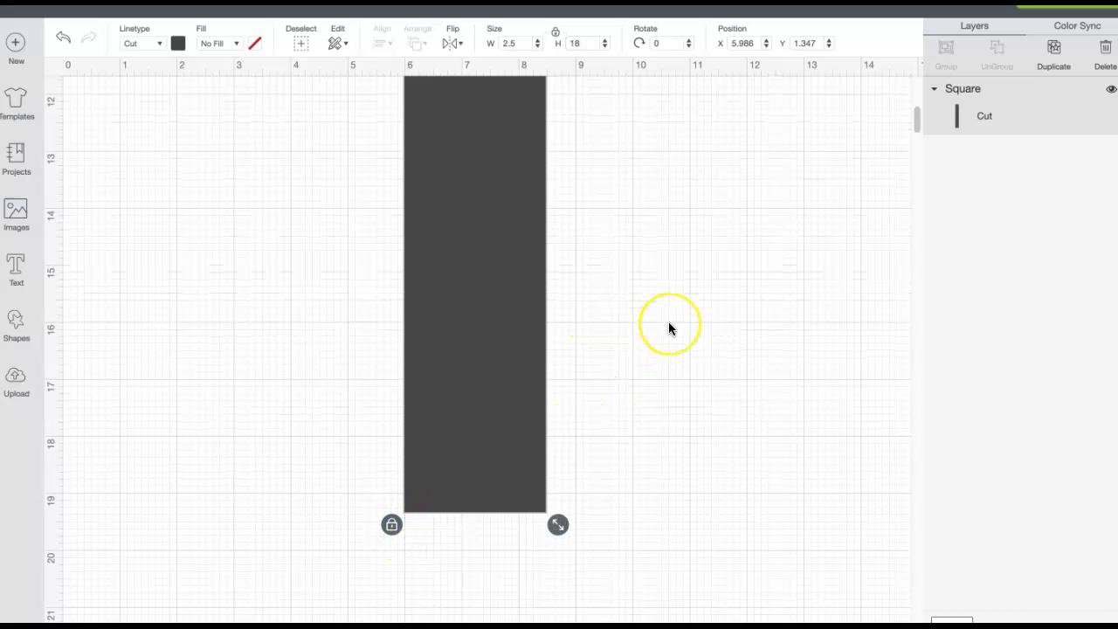
pyautogui.scroll(5, 669, 327)
pyautogui.scroll(5, 669, 329)
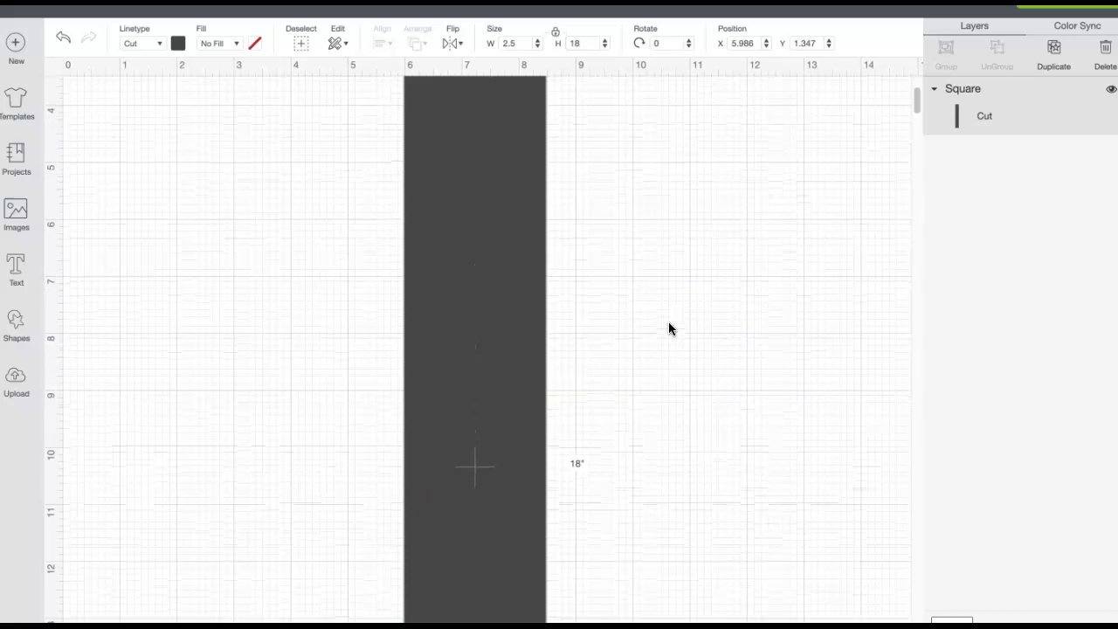
pyautogui.scroll(-1, 668, 328)
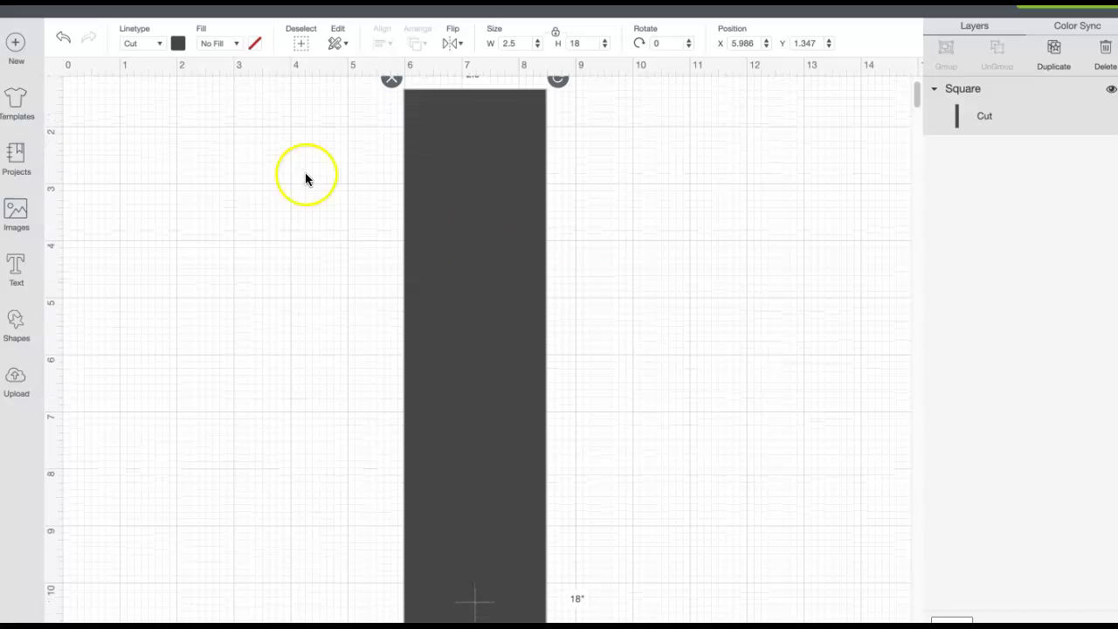
# Step: Colour the strip dark blue and nudge it slightly to the right
pyautogui.click(178, 43)
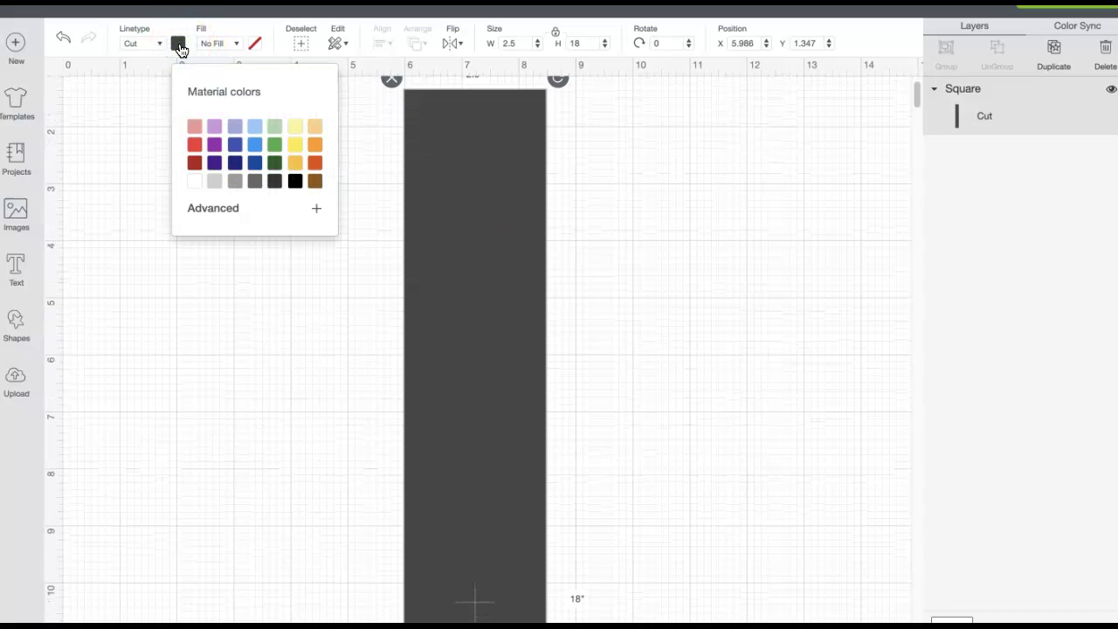
pyautogui.click(254, 163)
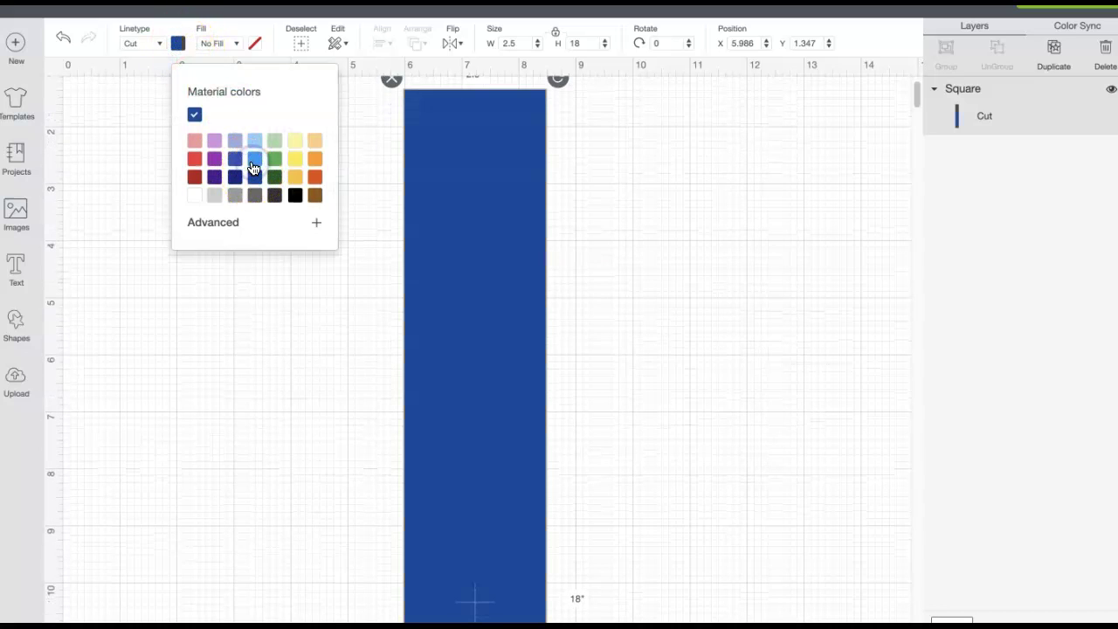
pyautogui.click(644, 170)
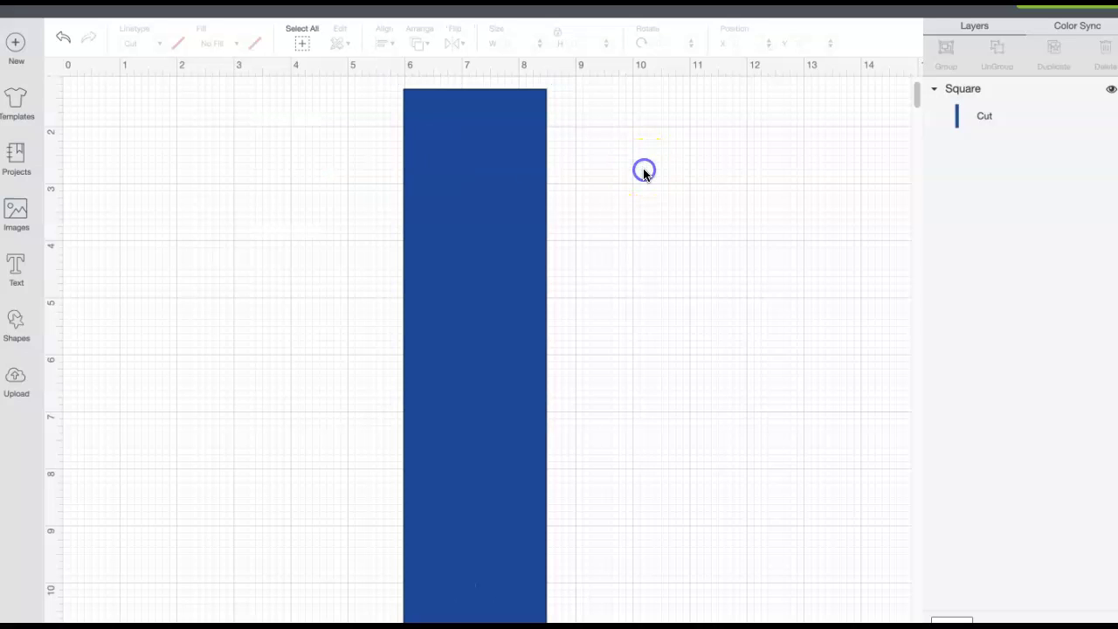
pyautogui.click(524, 219)
pyautogui.moveTo(524, 219); pyautogui.dragTo(543, 254)
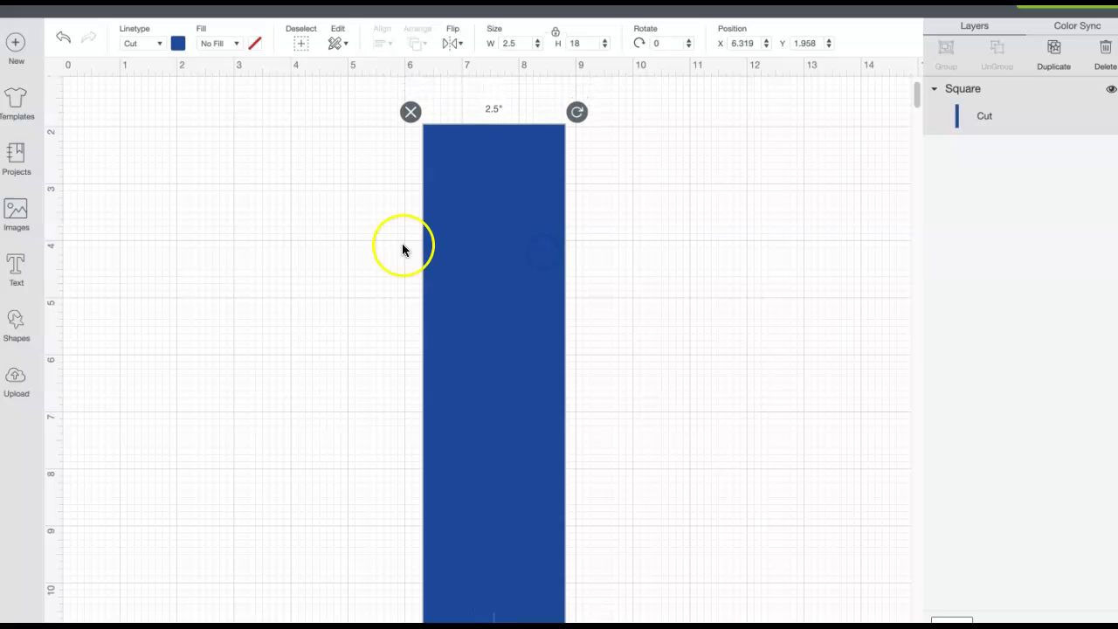
# Step: Search the image library for 'snowflakes'
pyautogui.click(17, 214)
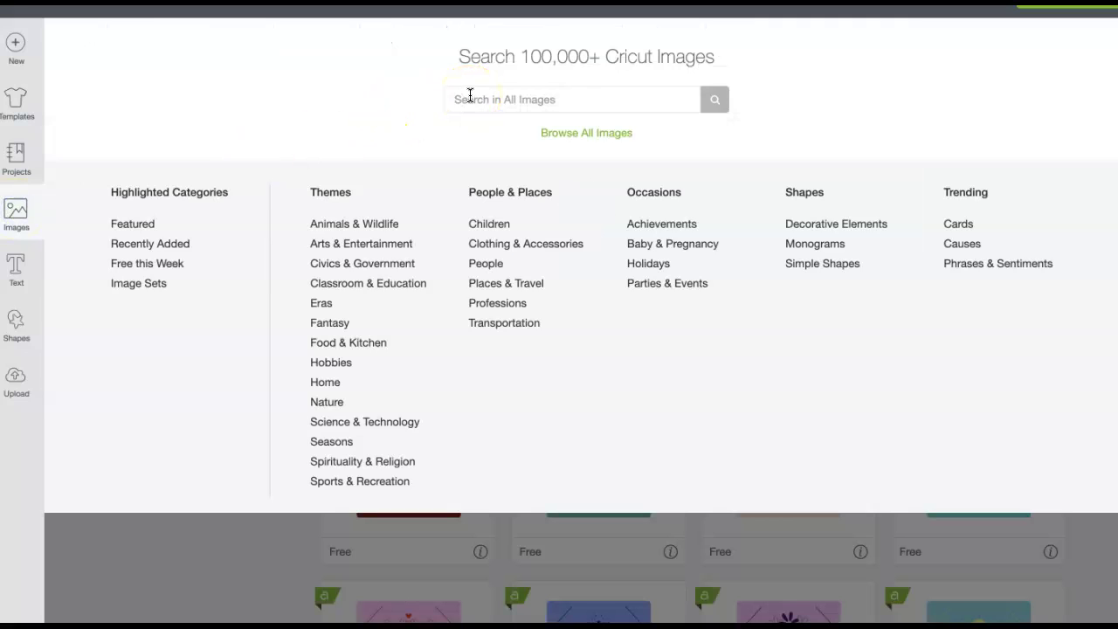
pyautogui.click(470, 99)
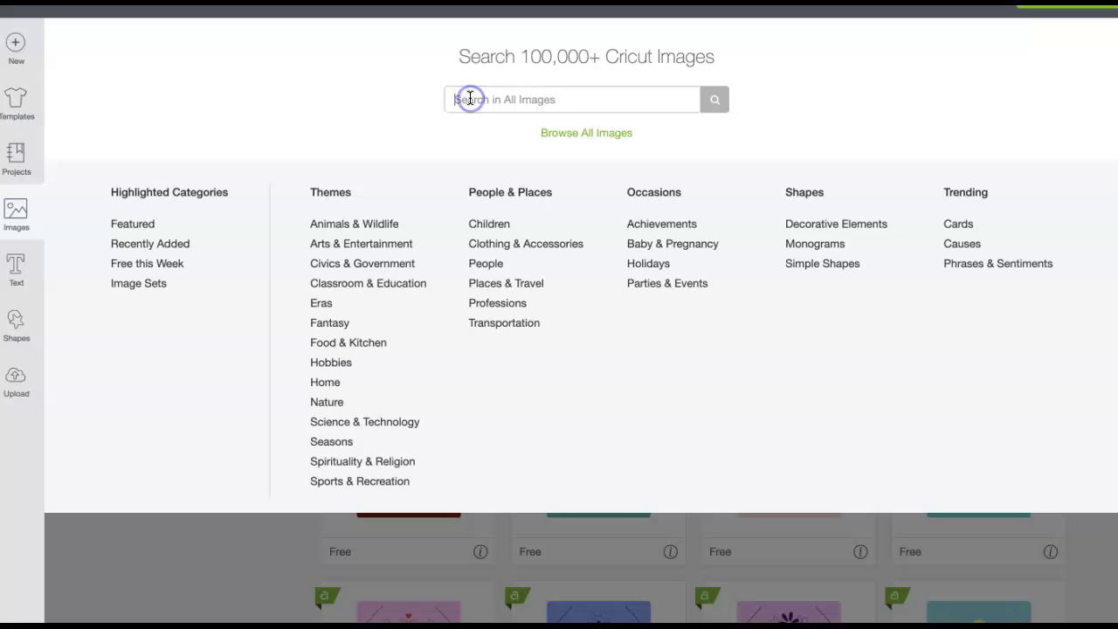
pyautogui.write('sno')
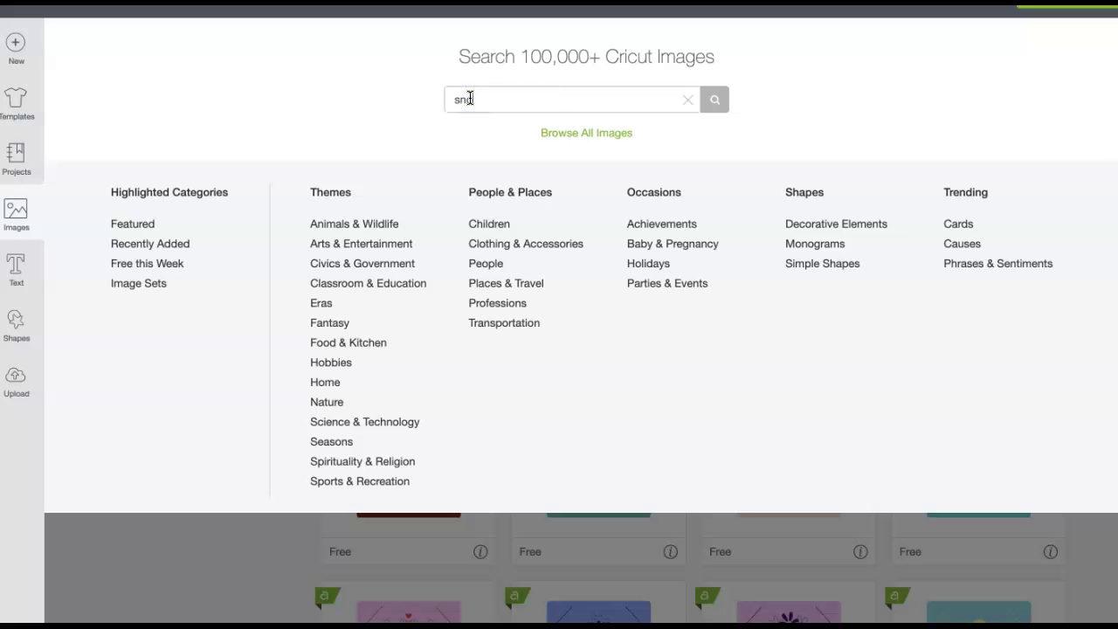
pyautogui.write('wflakes')
pyautogui.click(651, 77)
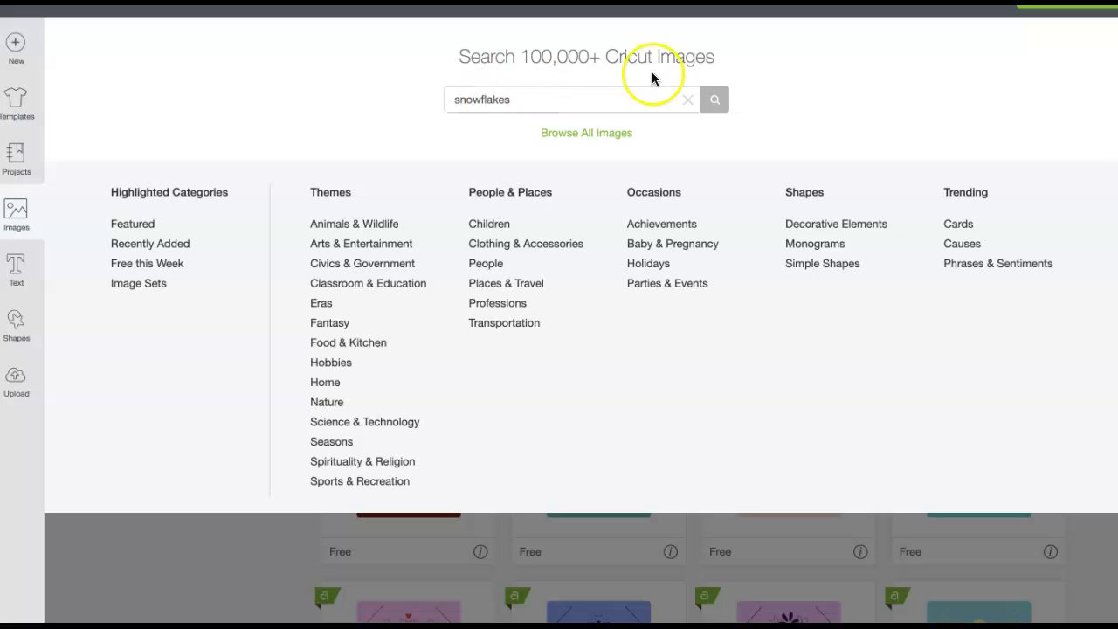
pyautogui.click(714, 100)
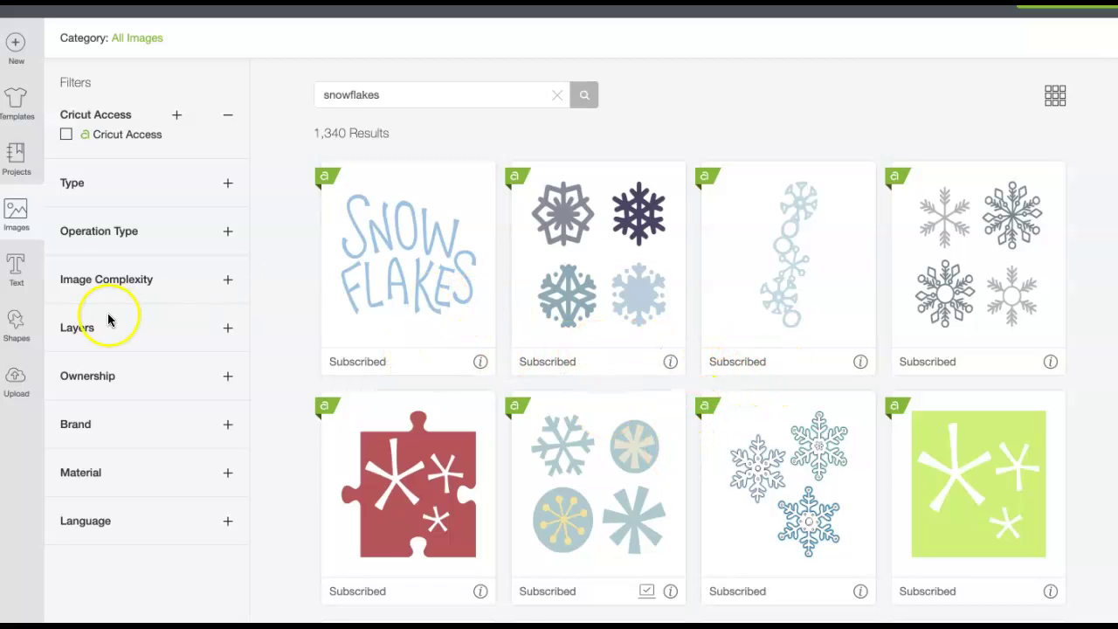
# Step: Toggle the Free ownership filter on and off, then select the red, teal and green snowflakes image
pyautogui.click(226, 377)
pyautogui.click(66, 427)
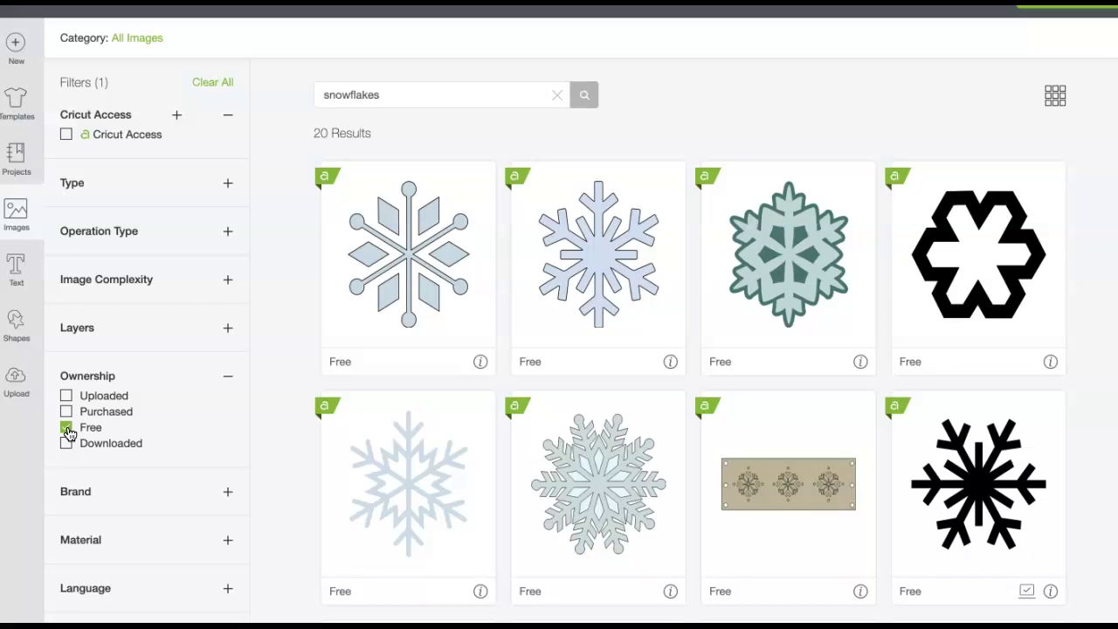
pyautogui.click(66, 427)
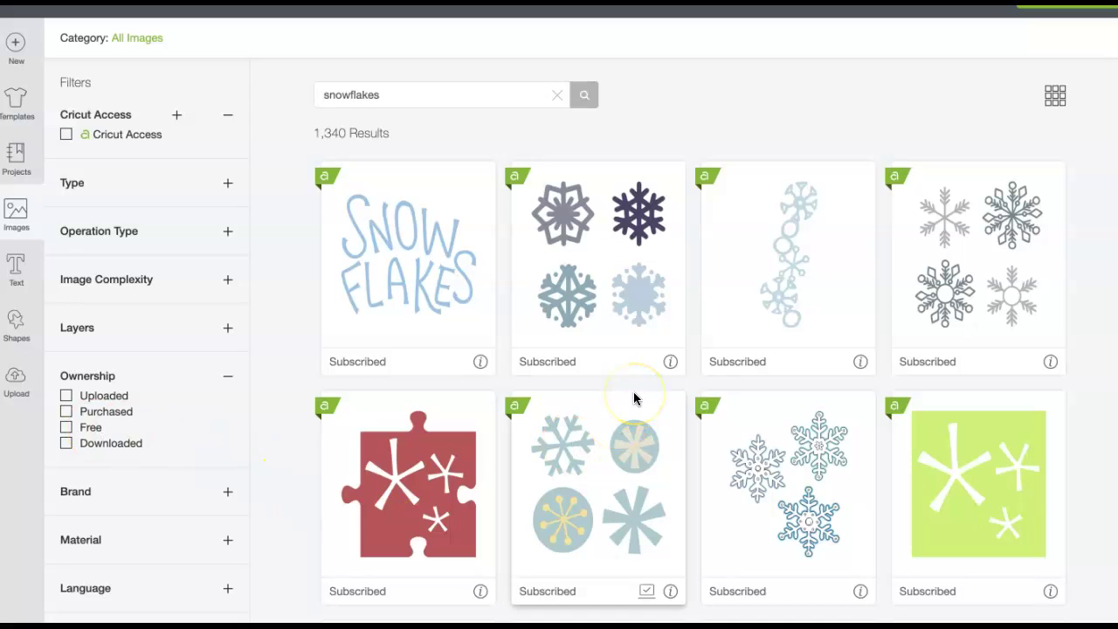
pyautogui.scroll(-2, 634, 398)
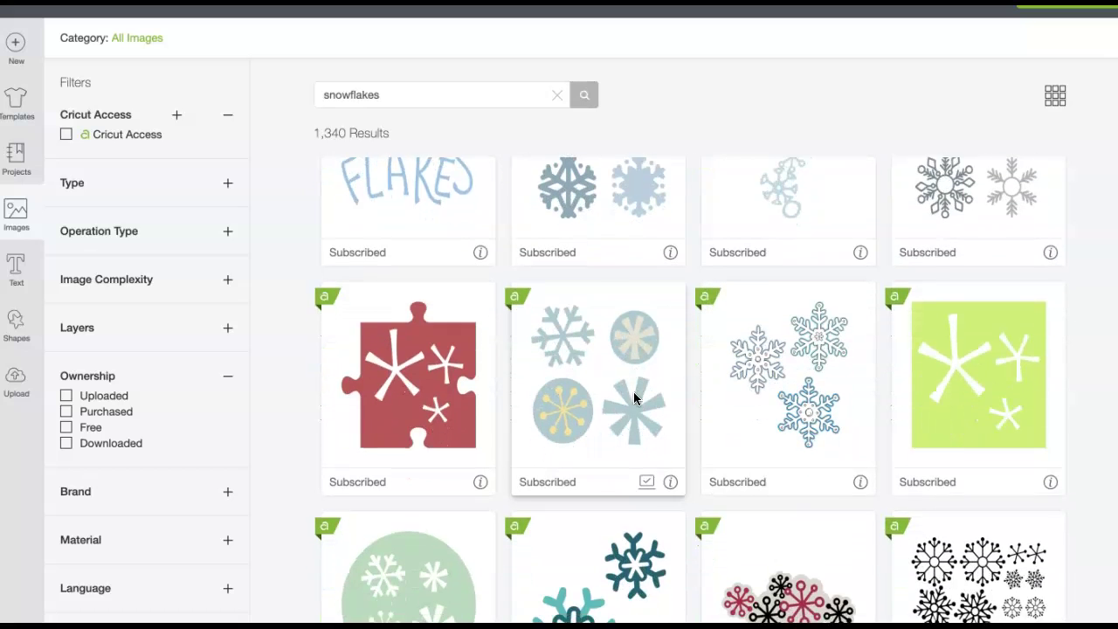
pyautogui.scroll(-3, 634, 397)
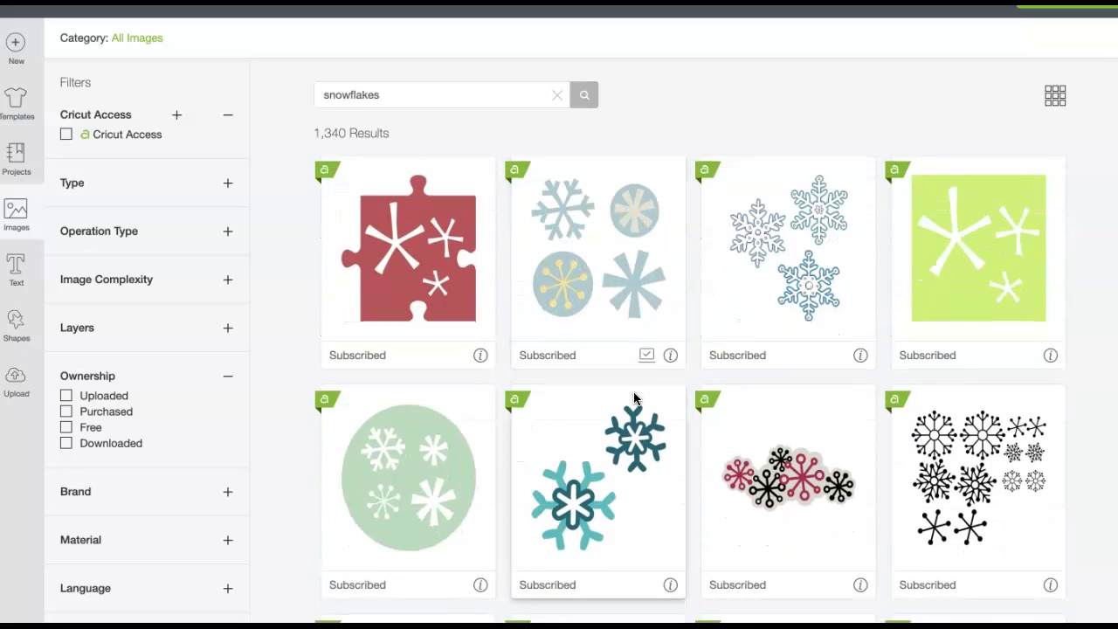
pyautogui.scroll(-2, 634, 397)
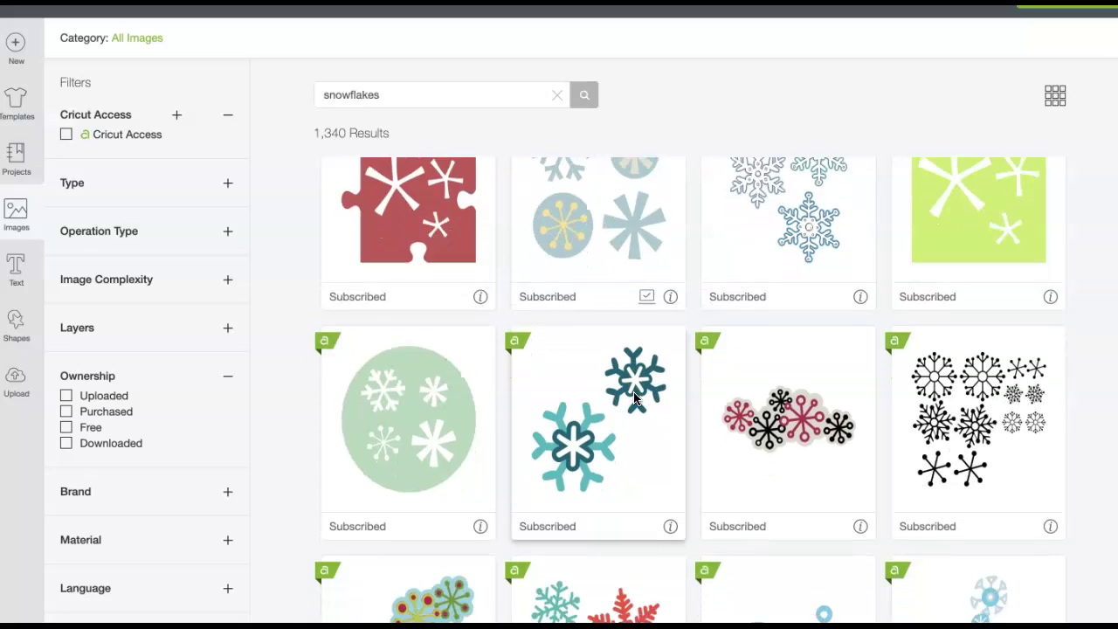
pyautogui.scroll(-1, 634, 398)
pyautogui.scroll(-1, 634, 397)
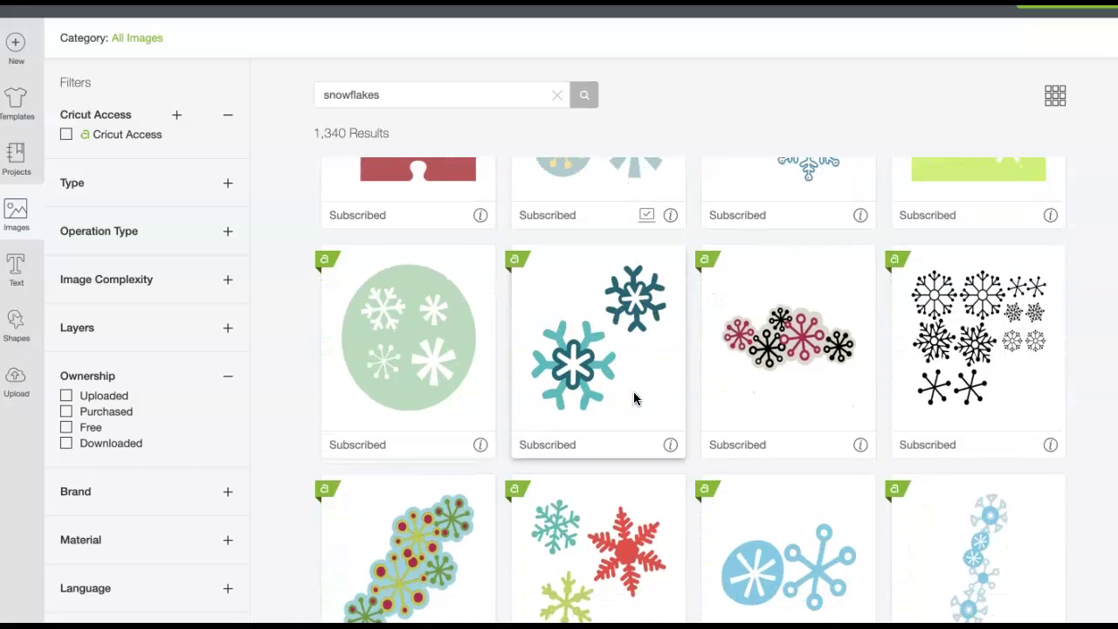
pyautogui.scroll(-3, 634, 398)
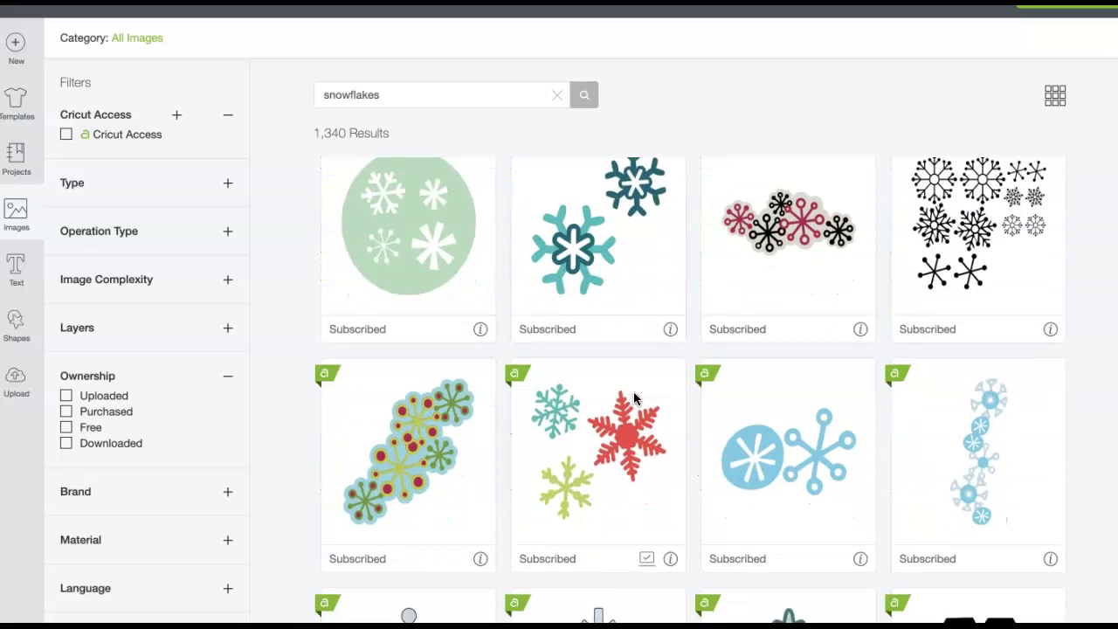
pyautogui.scroll(-3, 634, 393)
pyautogui.click(615, 377)
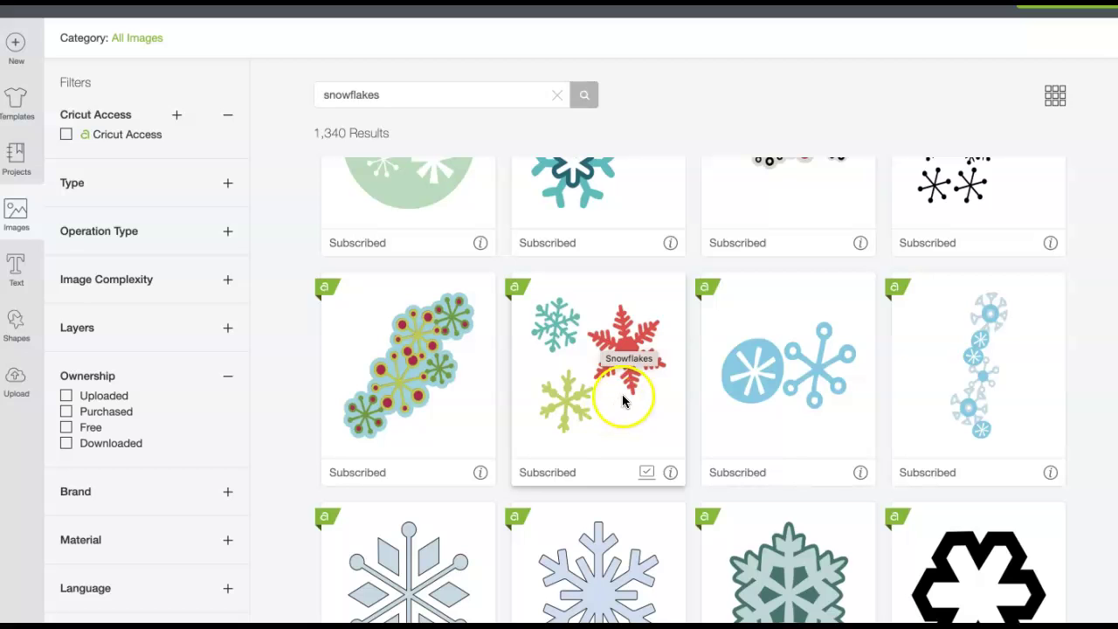
# Step: Add the snowflakes image to the canvas and make all three snowflakes white
pyautogui.click(615, 407)
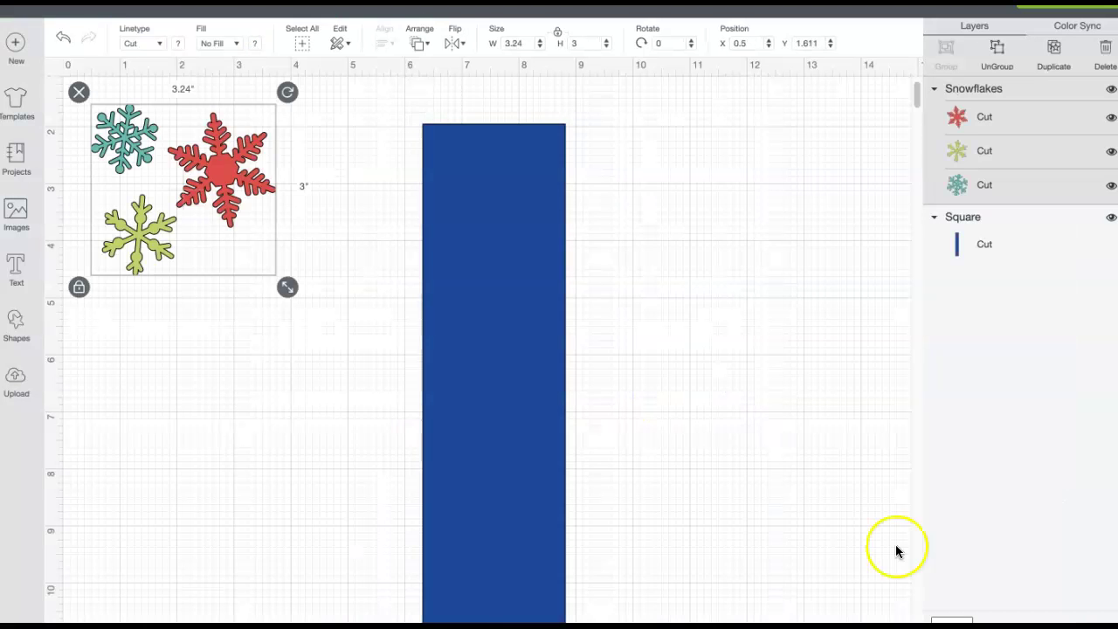
pyautogui.moveTo(224, 184); pyautogui.dragTo(312, 270)
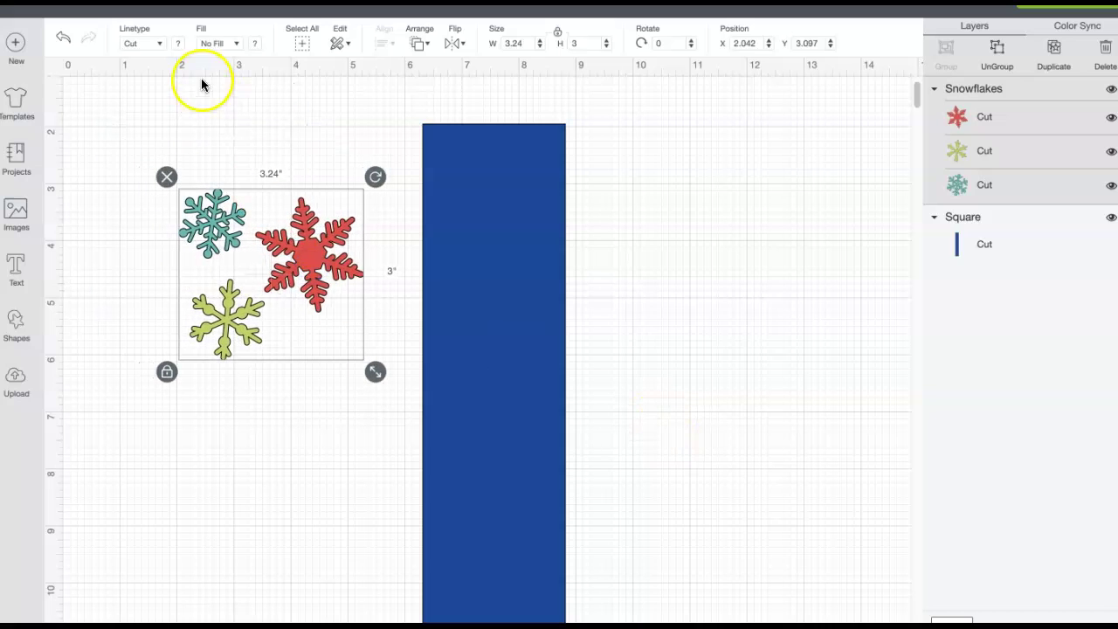
pyautogui.click(180, 45)
pyautogui.click(197, 196)
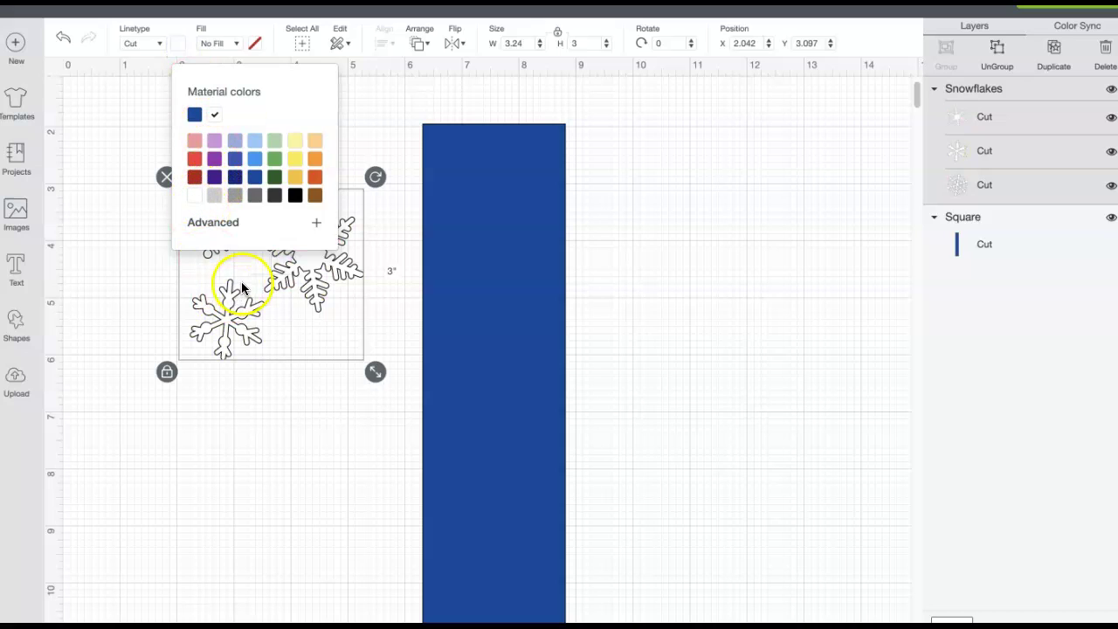
pyautogui.click(163, 278)
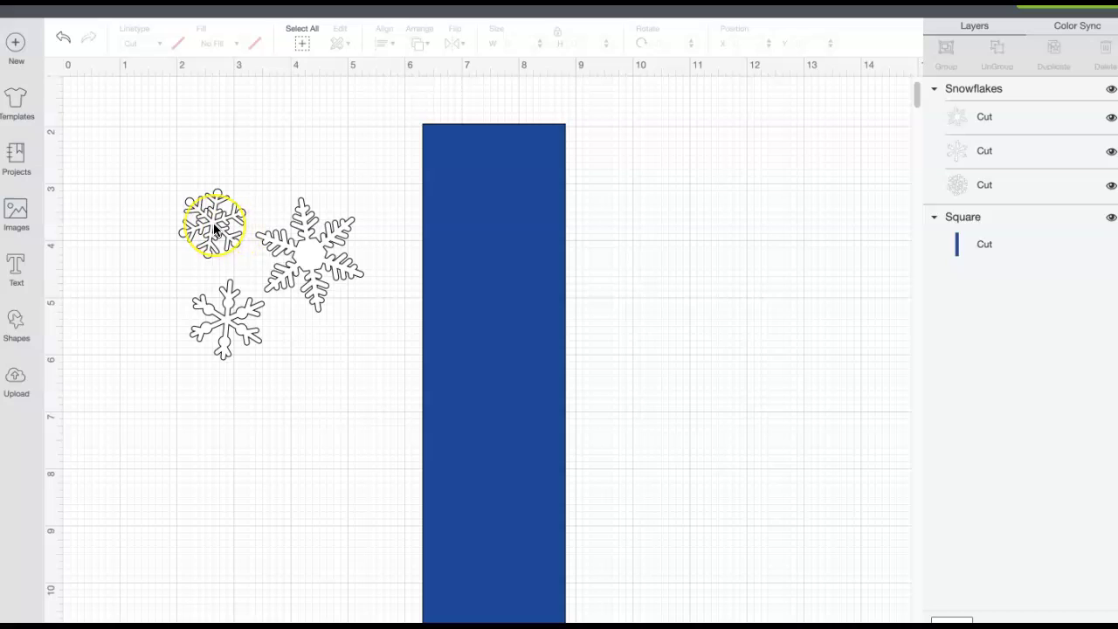
# Step: Recolour the small snowflake light gray and move the group to the top of the blue strip
pyautogui.click(214, 227)
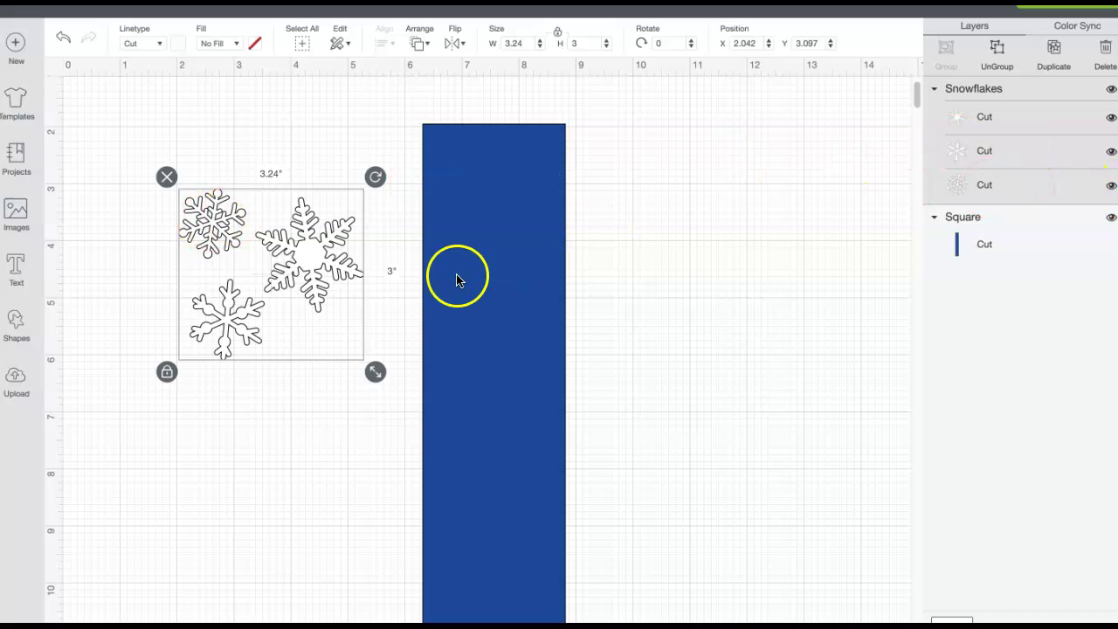
pyautogui.click(966, 191)
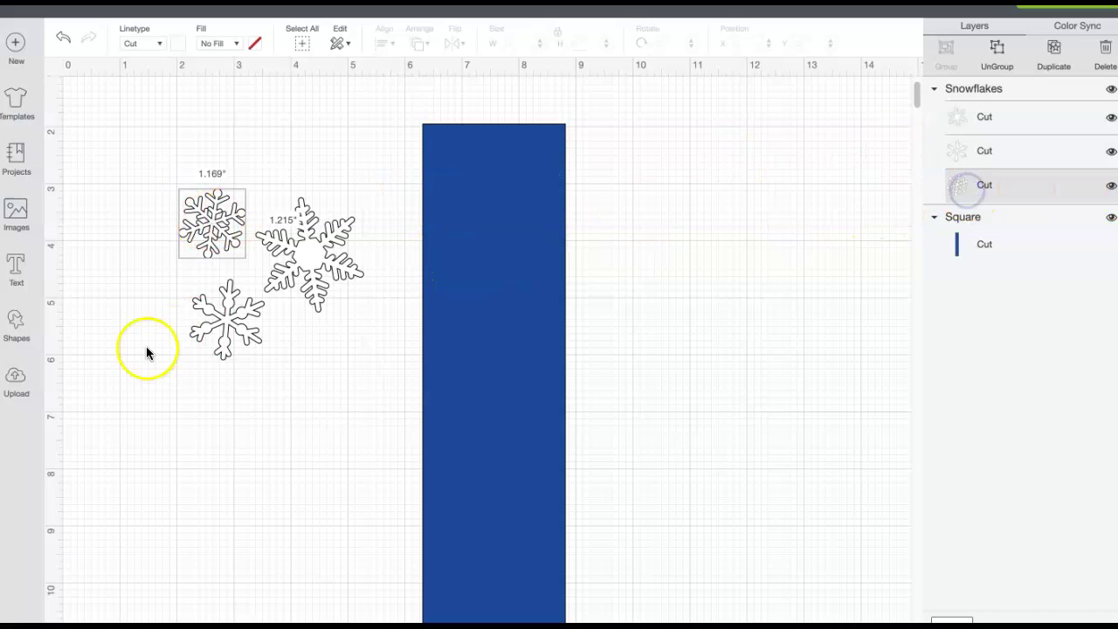
pyautogui.click(176, 45)
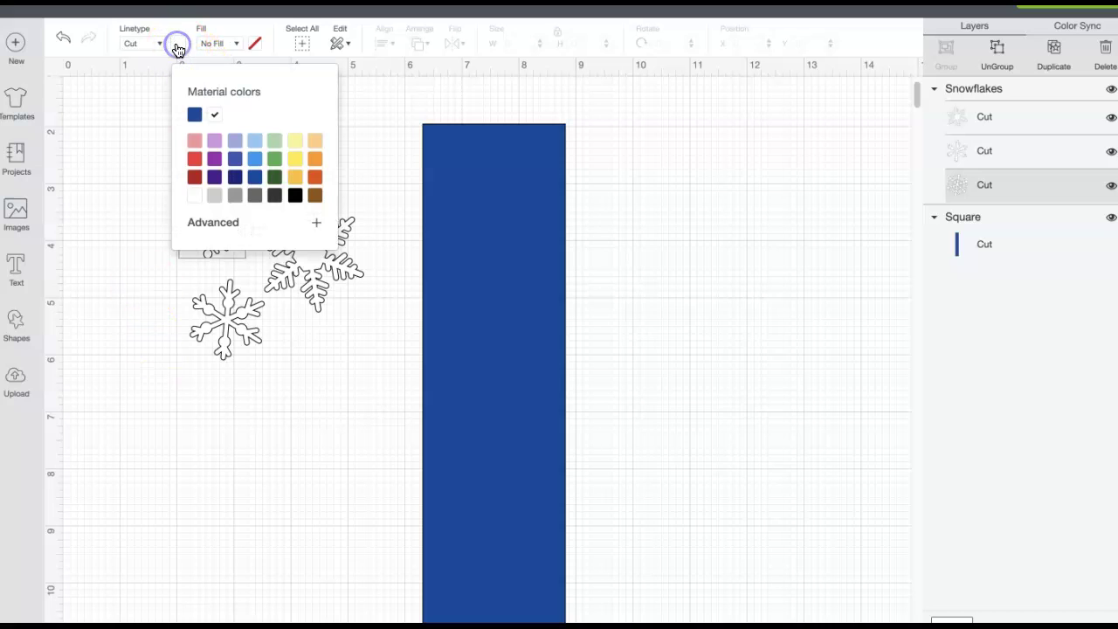
pyautogui.click(214, 194)
pyautogui.click(251, 353)
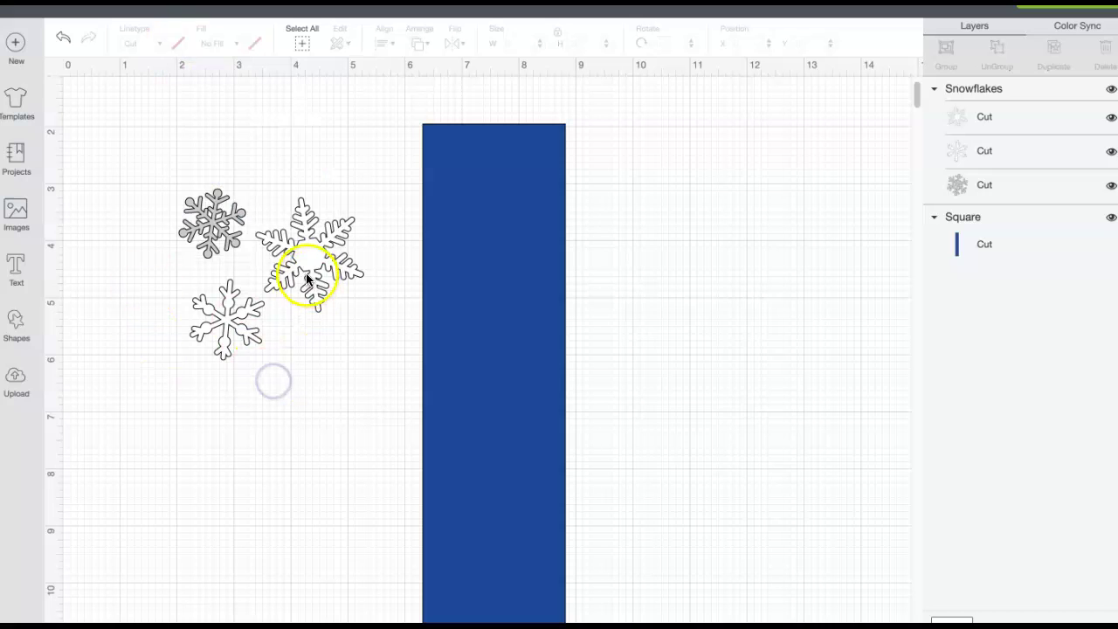
pyautogui.moveTo(305, 278); pyautogui.dragTo(534, 210)
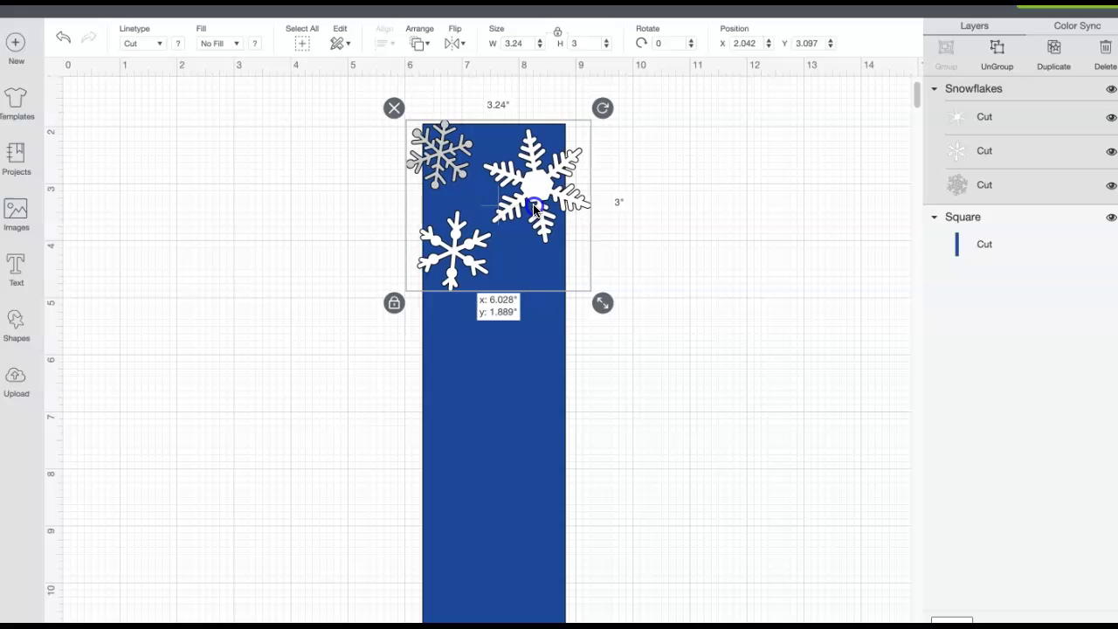
pyautogui.moveTo(534, 210); pyautogui.dragTo(533, 210)
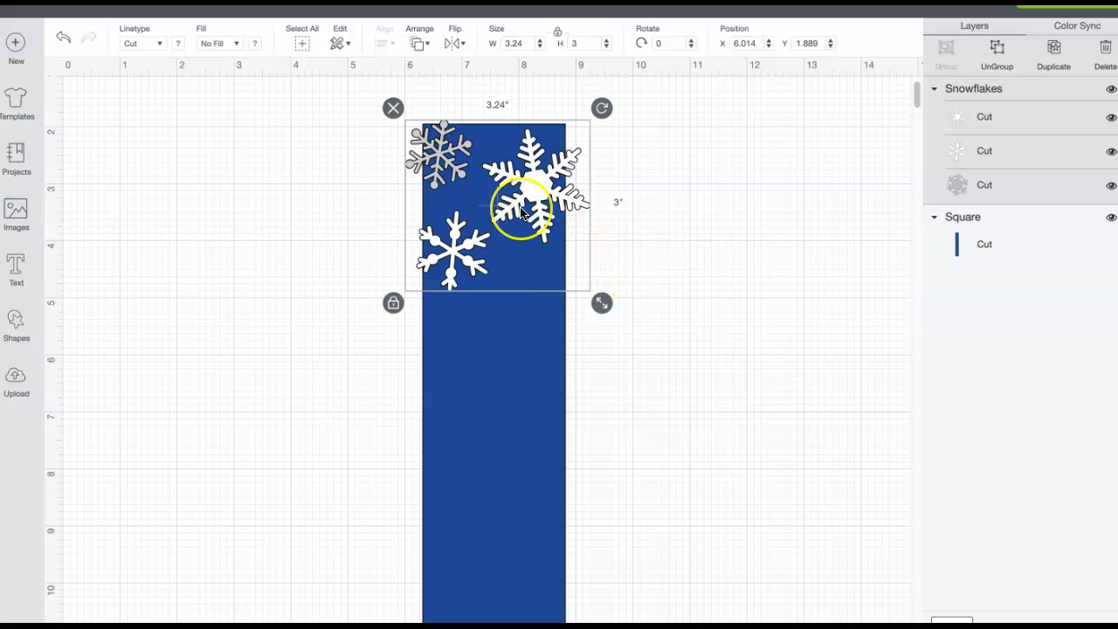
# Step: Duplicate the group, flip the copy horizontally, and place it beneath the first group
pyautogui.click(1055, 54)
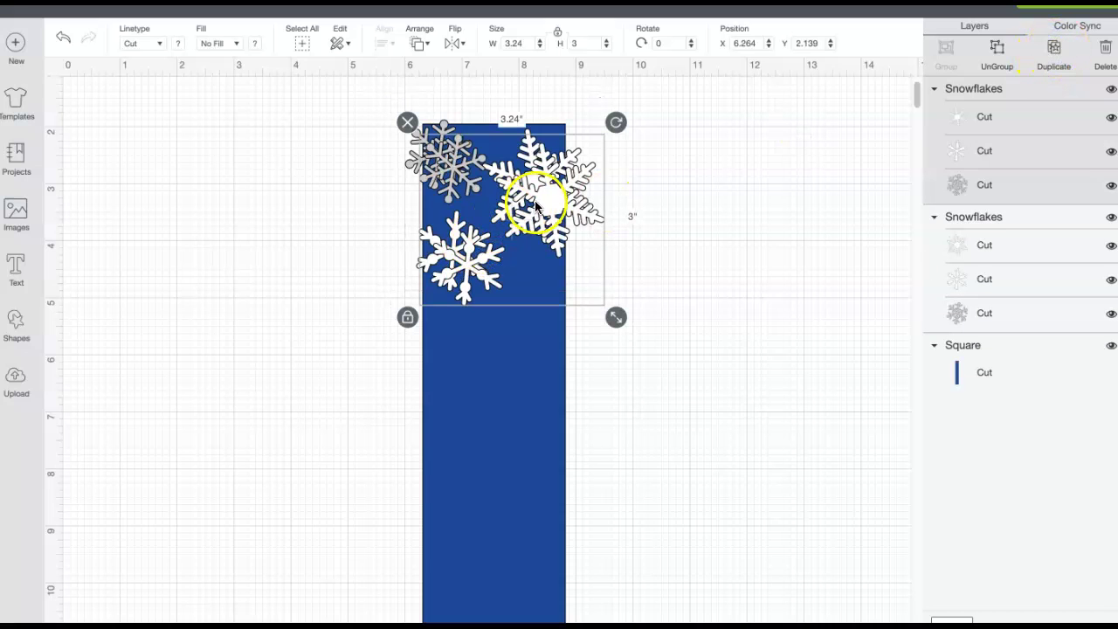
pyautogui.moveTo(545, 200); pyautogui.dragTo(536, 371)
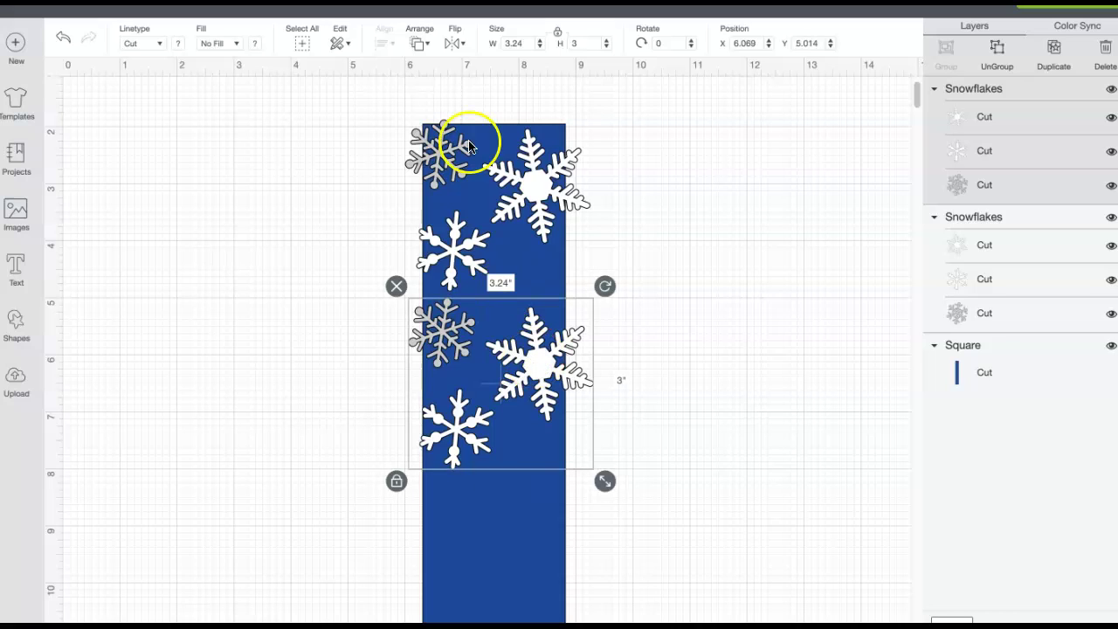
pyautogui.click(455, 43)
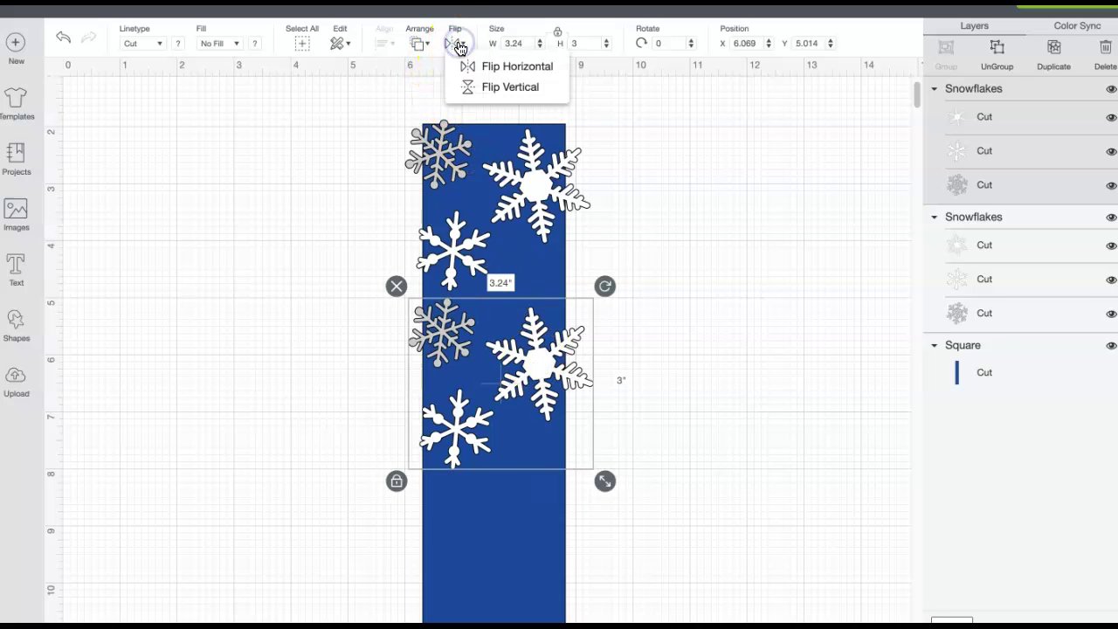
pyautogui.click(504, 67)
pyautogui.moveTo(562, 339); pyautogui.dragTo(551, 333)
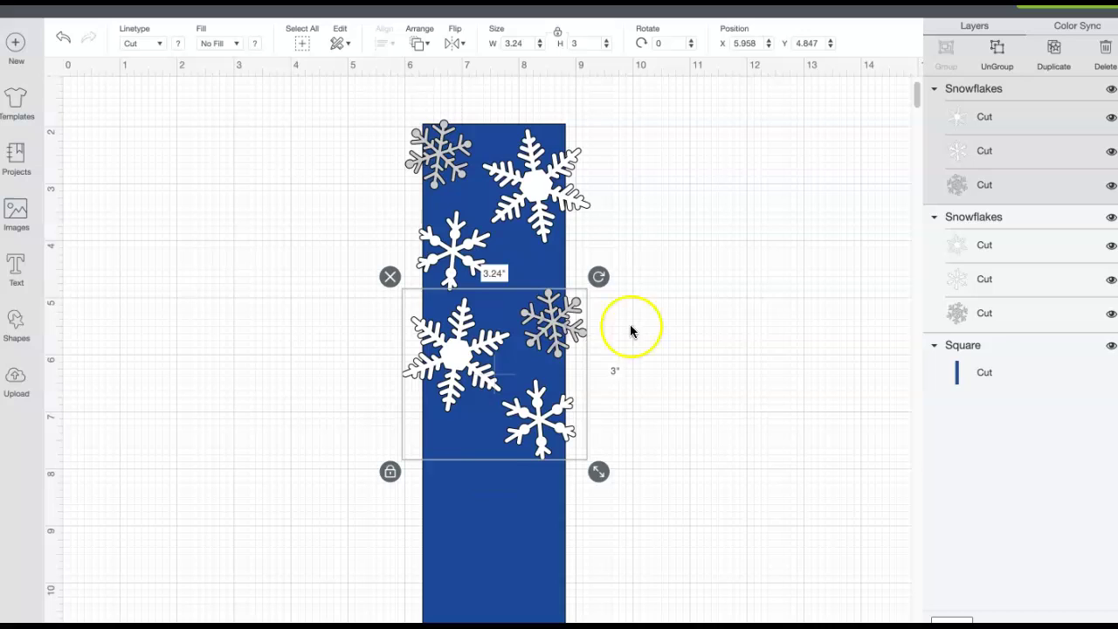
pyautogui.scroll(-2, 676, 329)
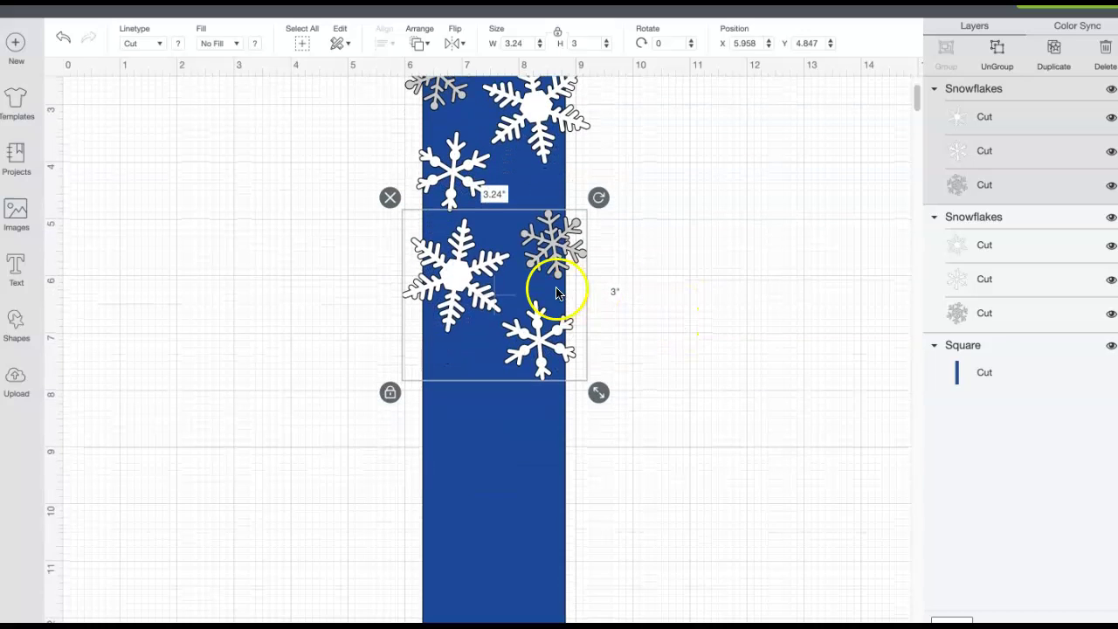
# Step: Add two more horizontally flipped duplicates further down the blue strip
pyautogui.click(1054, 53)
pyautogui.click(455, 42)
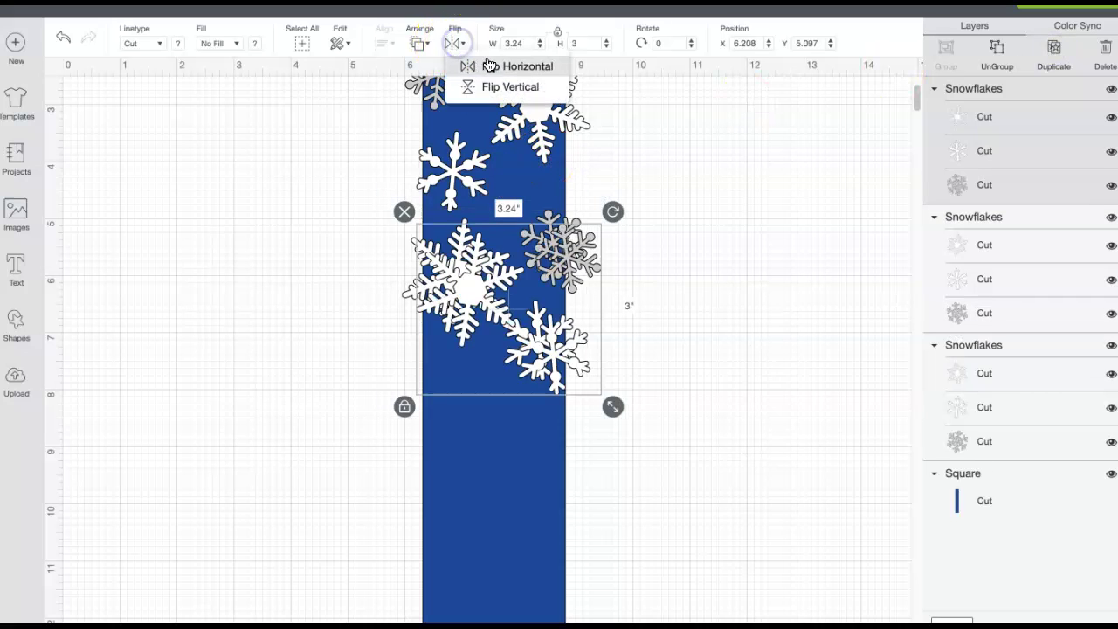
pyautogui.click(489, 66)
pyautogui.moveTo(551, 293); pyautogui.dragTo(544, 448)
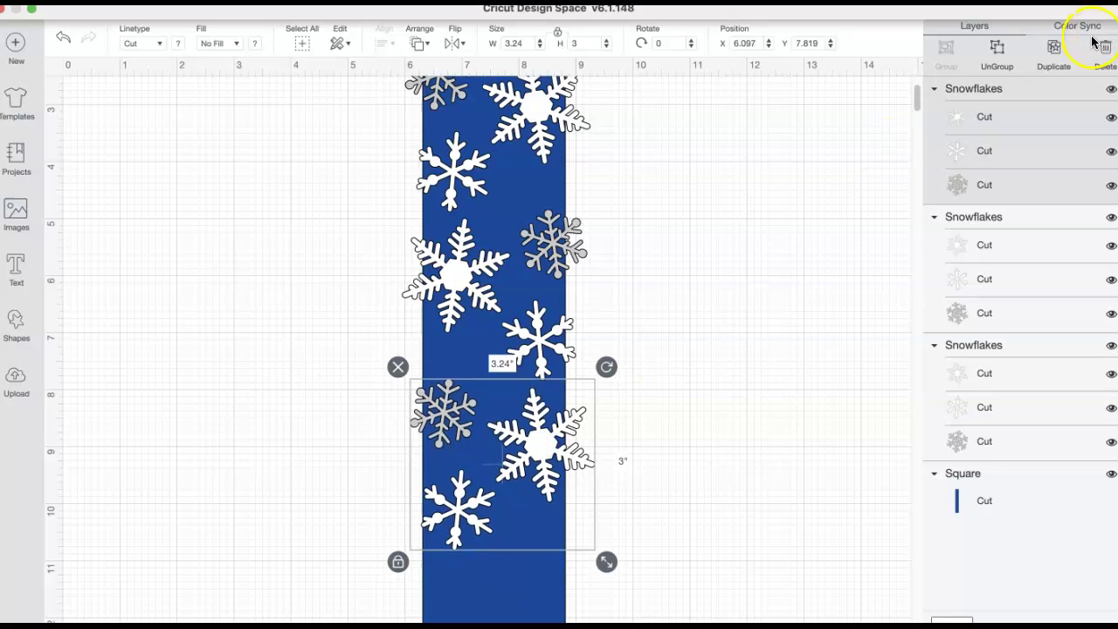
pyautogui.click(1055, 54)
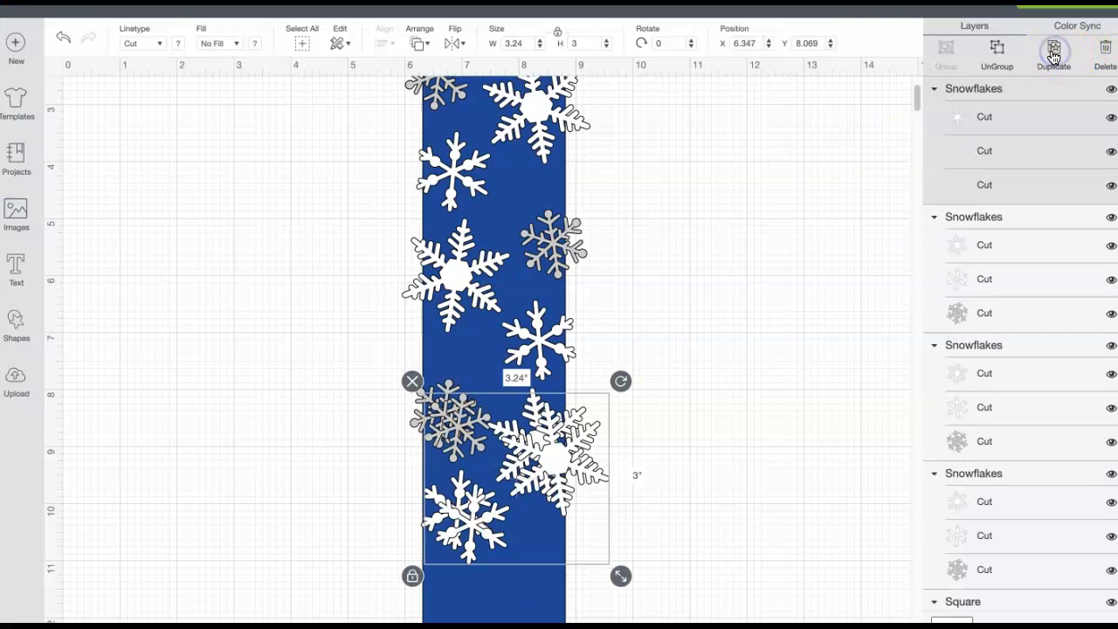
pyautogui.click(454, 43)
pyautogui.click(494, 68)
pyautogui.scroll(-5, 731, 324)
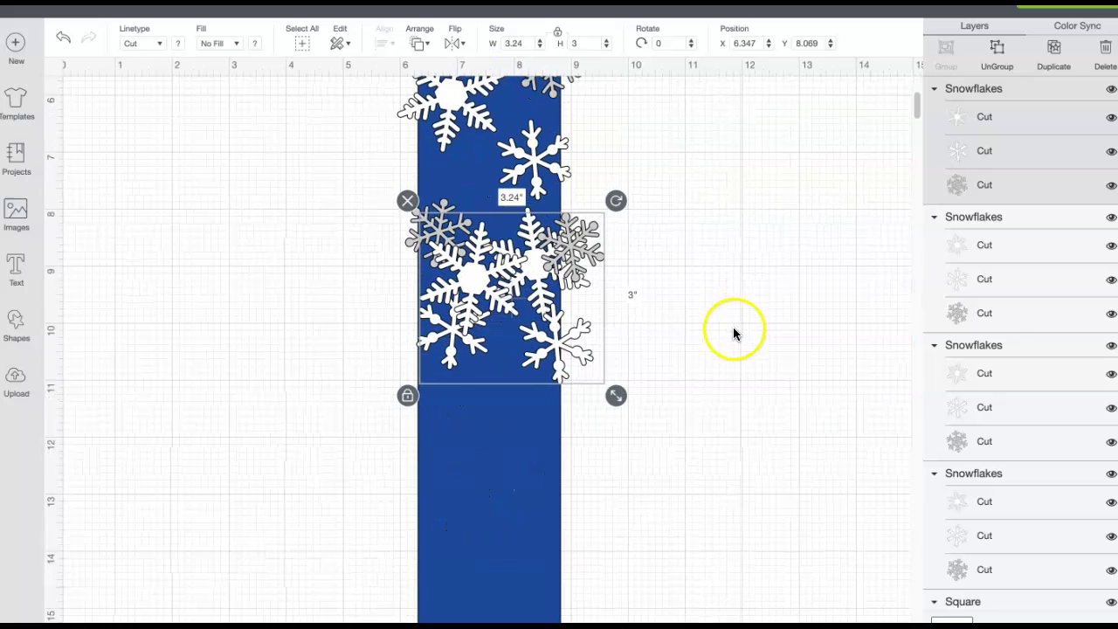
pyautogui.moveTo(493, 294); pyautogui.dragTo(454, 440)
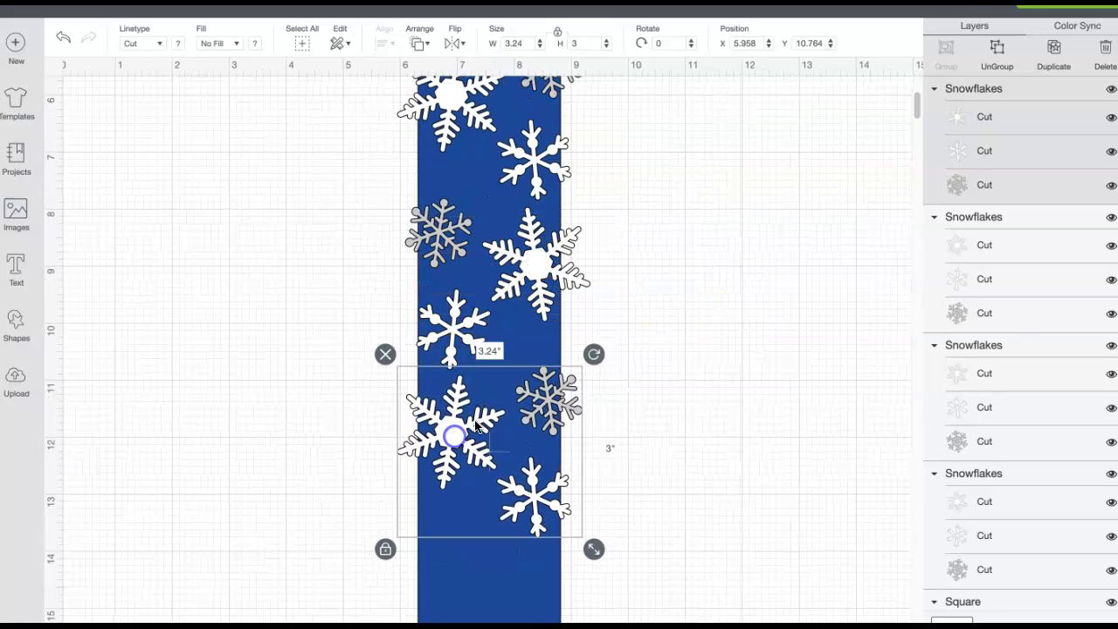
# Step: Duplicate and flip two more copies to continue the snowflake column down the strip
pyautogui.click(1053, 58)
pyautogui.click(456, 43)
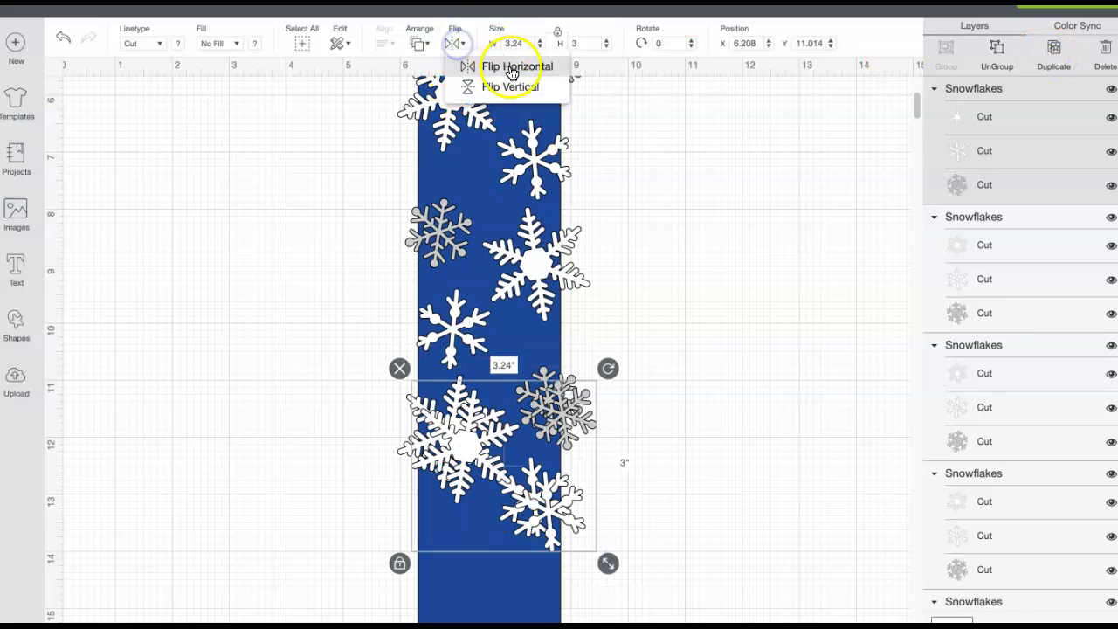
pyautogui.click(511, 72)
pyautogui.scroll(-5, 749, 330)
pyautogui.moveTo(556, 267); pyautogui.dragTo(539, 403)
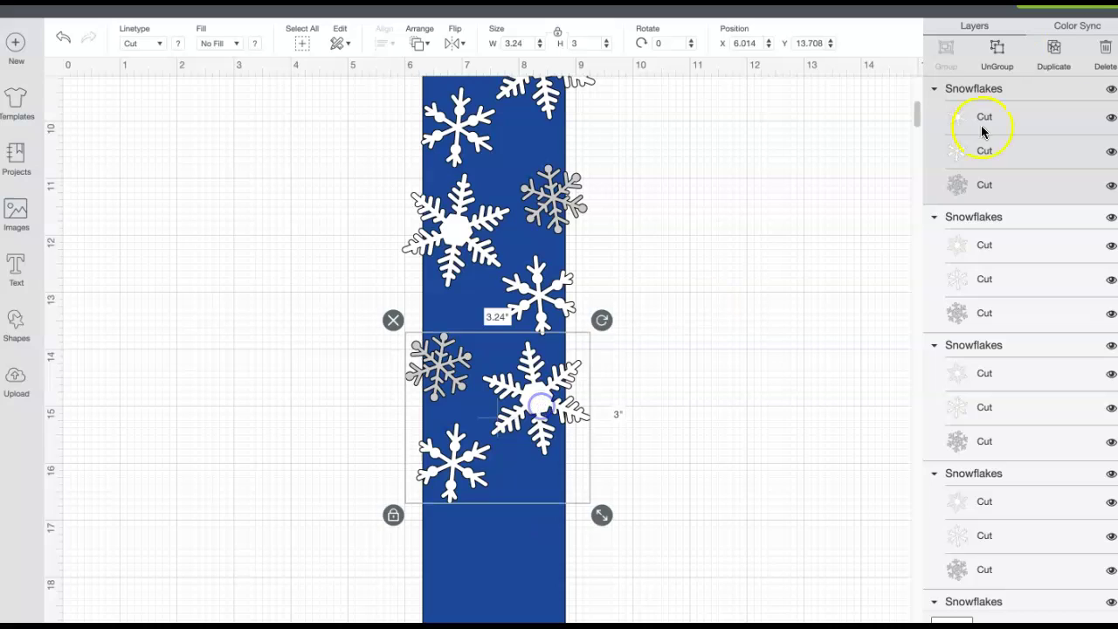
pyautogui.click(1054, 49)
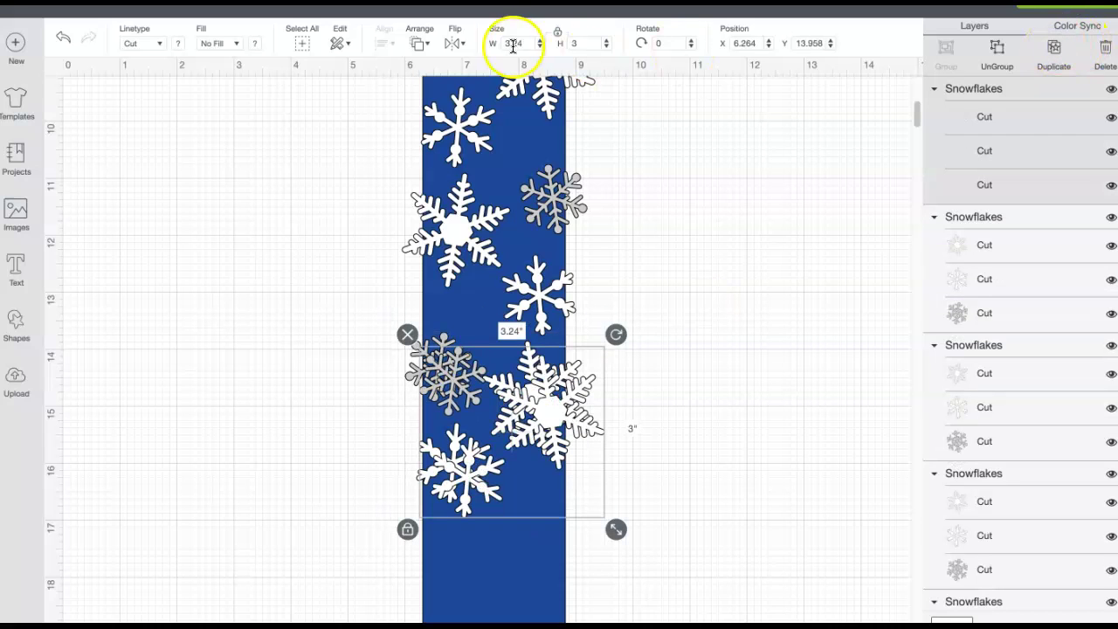
pyautogui.click(453, 43)
pyautogui.click(500, 67)
pyautogui.scroll(-3, 689, 273)
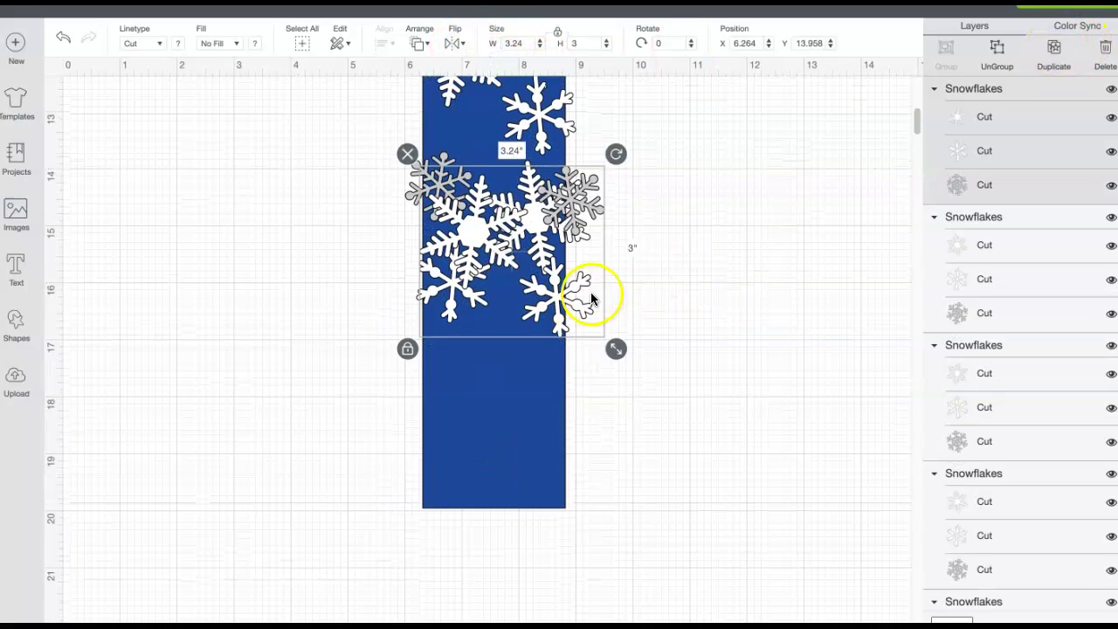
pyautogui.moveTo(568, 306); pyautogui.dragTo(549, 483)
pyautogui.moveTo(558, 238); pyautogui.dragTo(556, 259)
pyautogui.scroll(3, 633, 233)
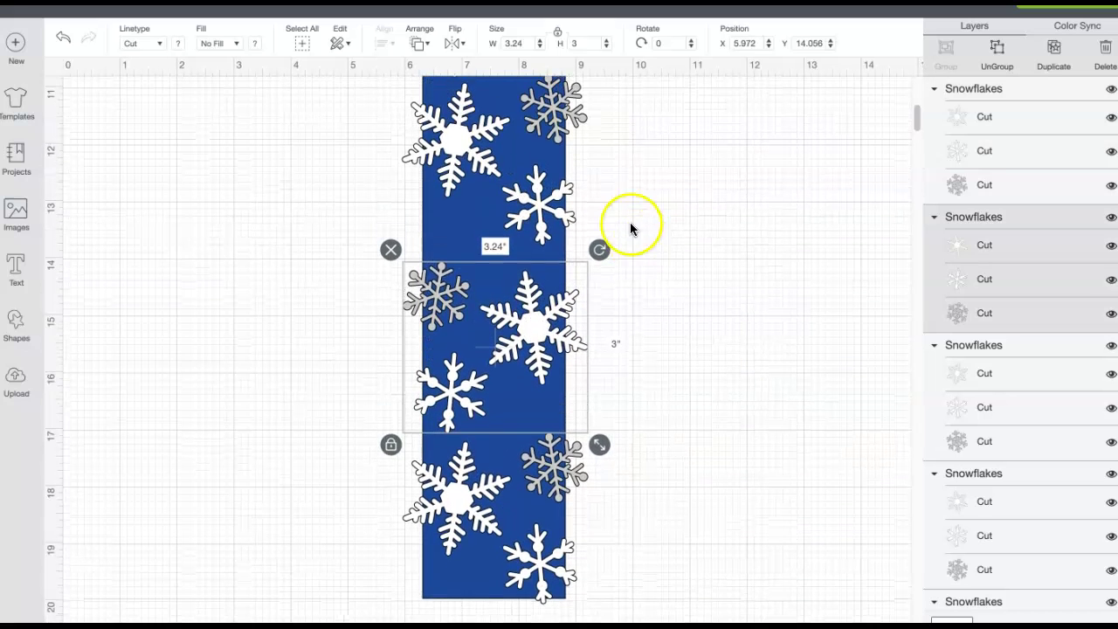
pyautogui.moveTo(552, 208); pyautogui.dragTo(552, 218)
pyautogui.scroll(8, 674, 160)
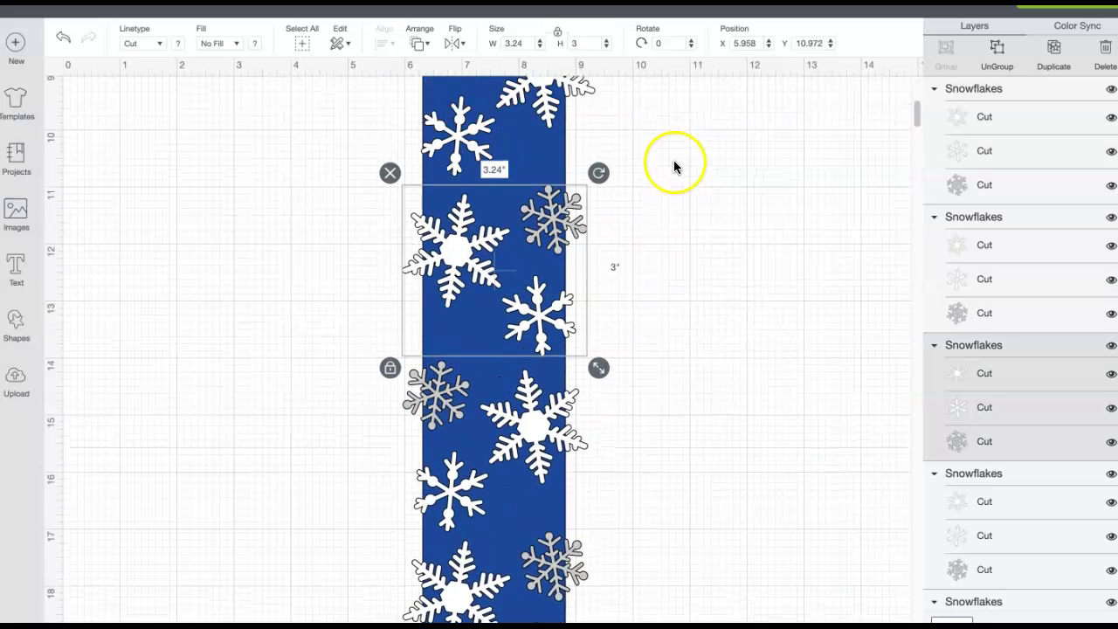
pyautogui.scroll(10, 590, 125)
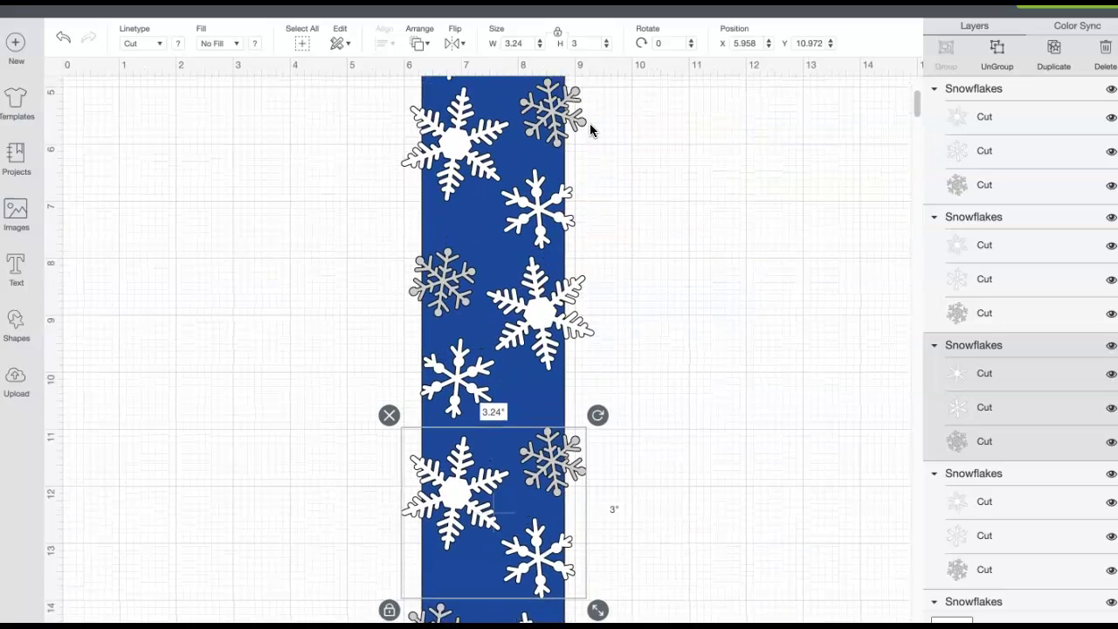
pyautogui.scroll(-20, 590, 123)
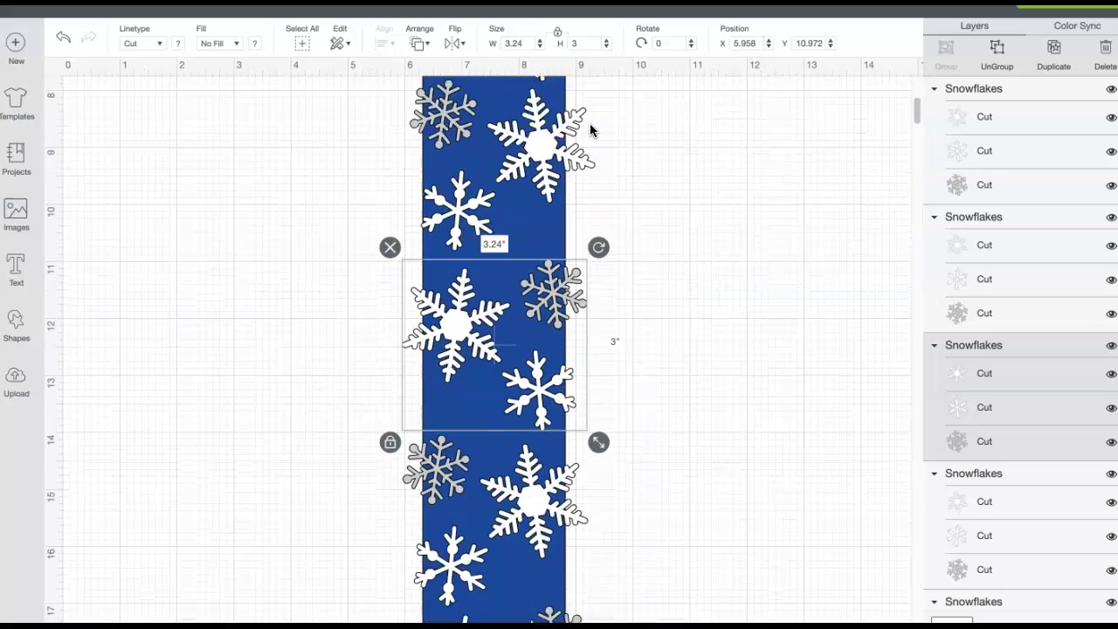
pyautogui.scroll(15, 555, 313)
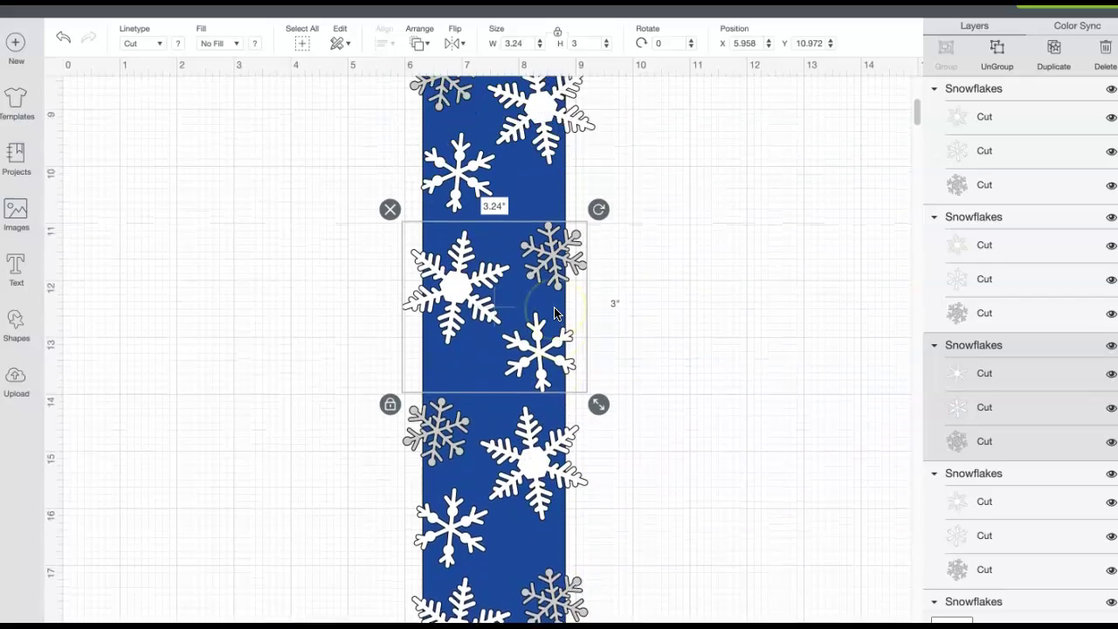
pyautogui.scroll(5, 555, 313)
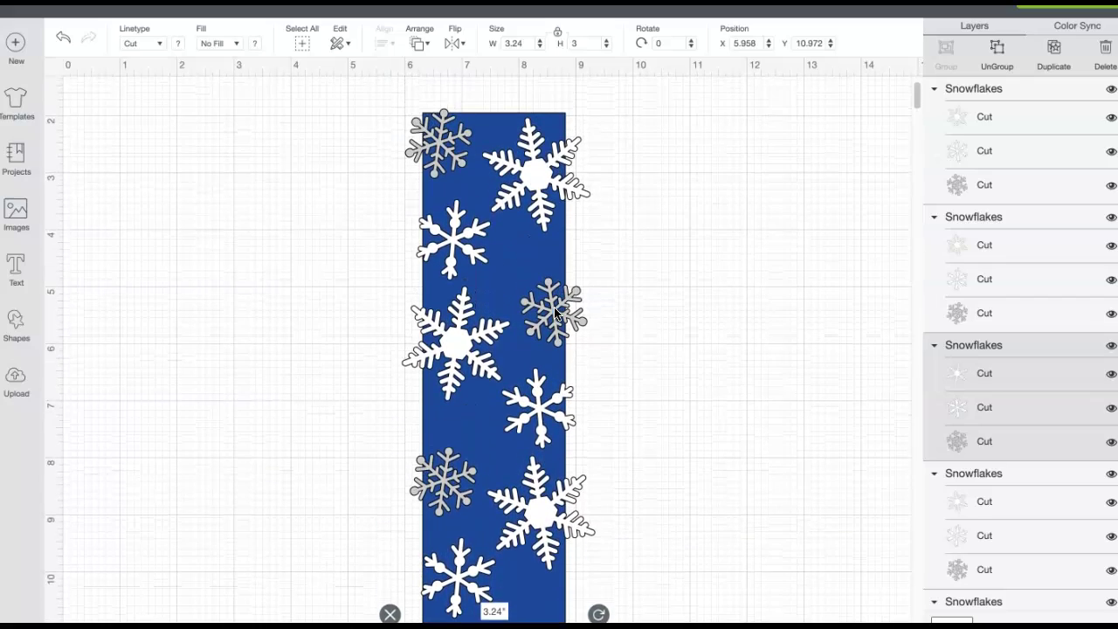
pyautogui.scroll(-15, 623, 316)
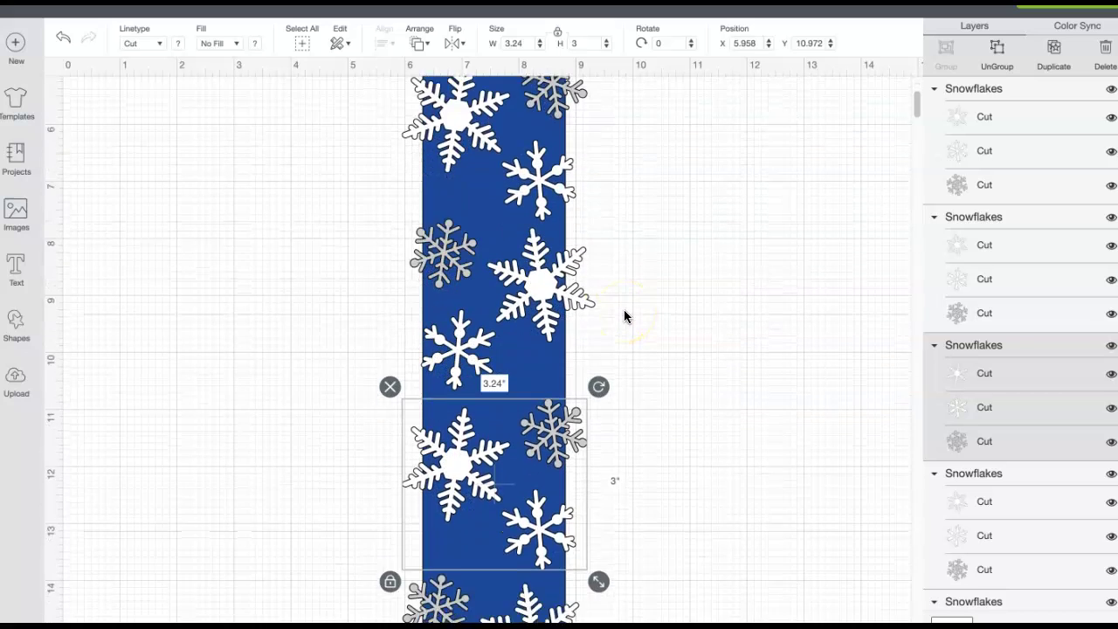
pyautogui.scroll(-2, 623, 316)
pyautogui.scroll(-5, 995, 428)
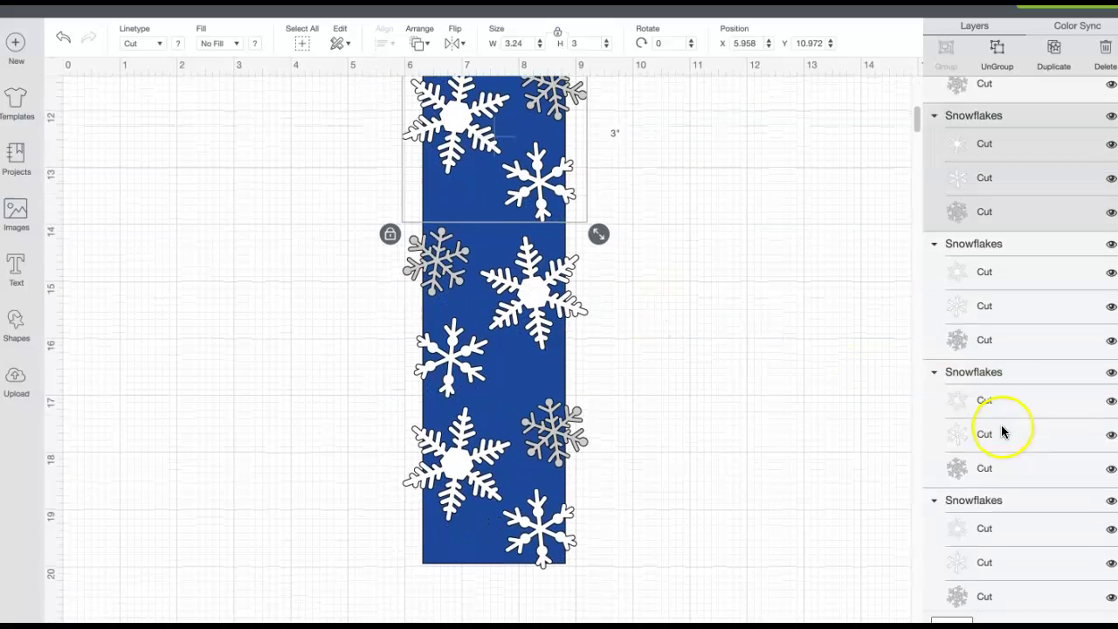
# Step: Hide the blue Square layer so only the white-and-gray snowflake groups remain visible
pyautogui.click(1111, 568)
pyautogui.scroll(12, 802, 453)
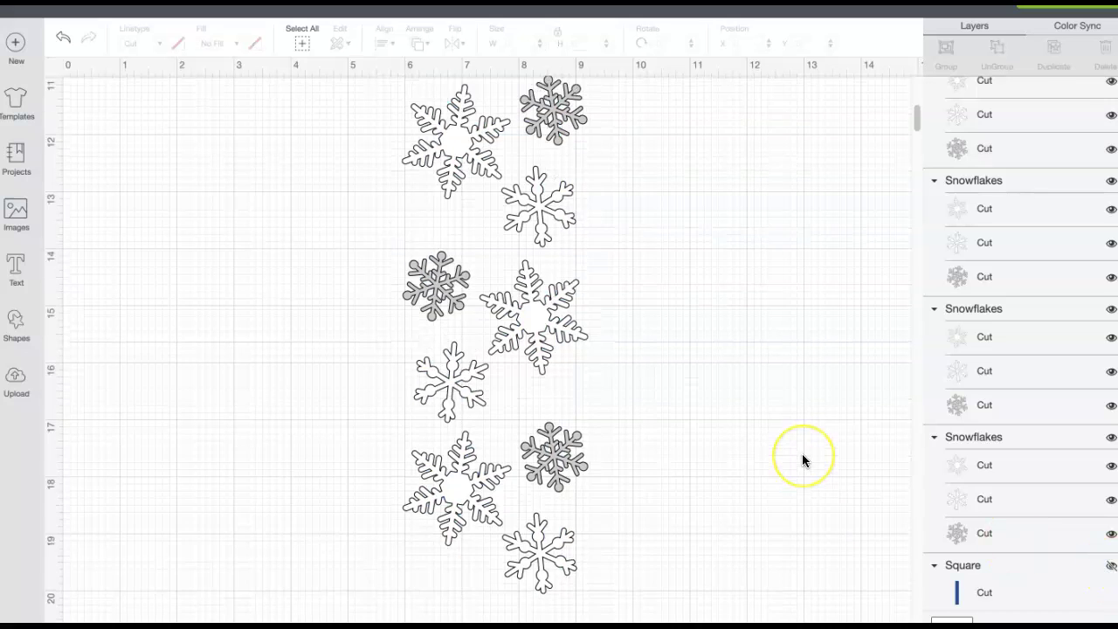
pyautogui.scroll(5, 802, 460)
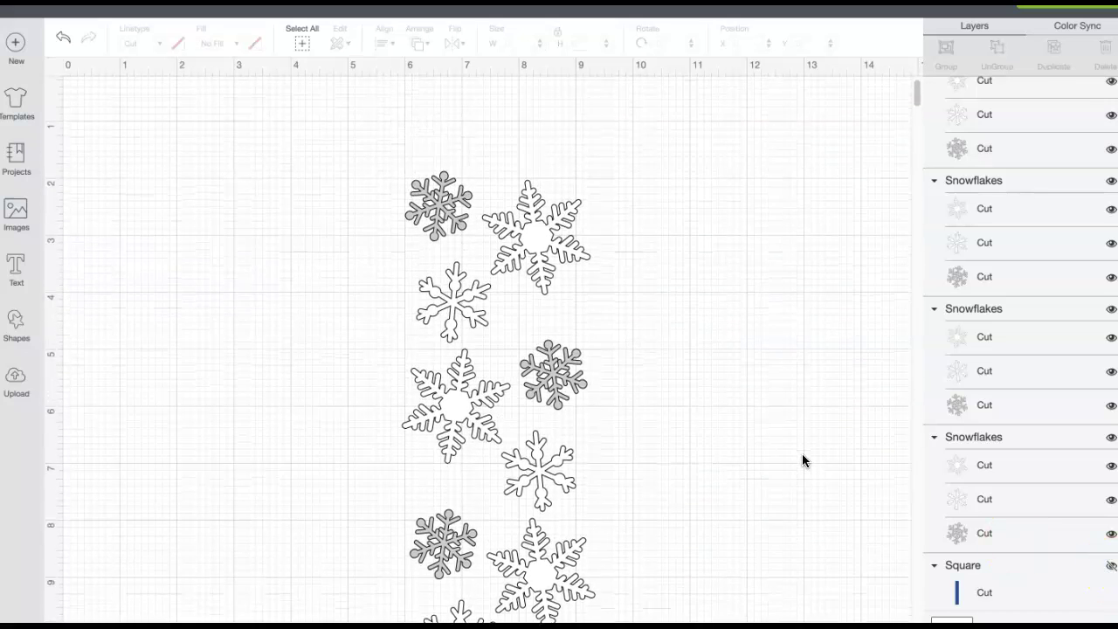
pyautogui.scroll(-1, 804, 460)
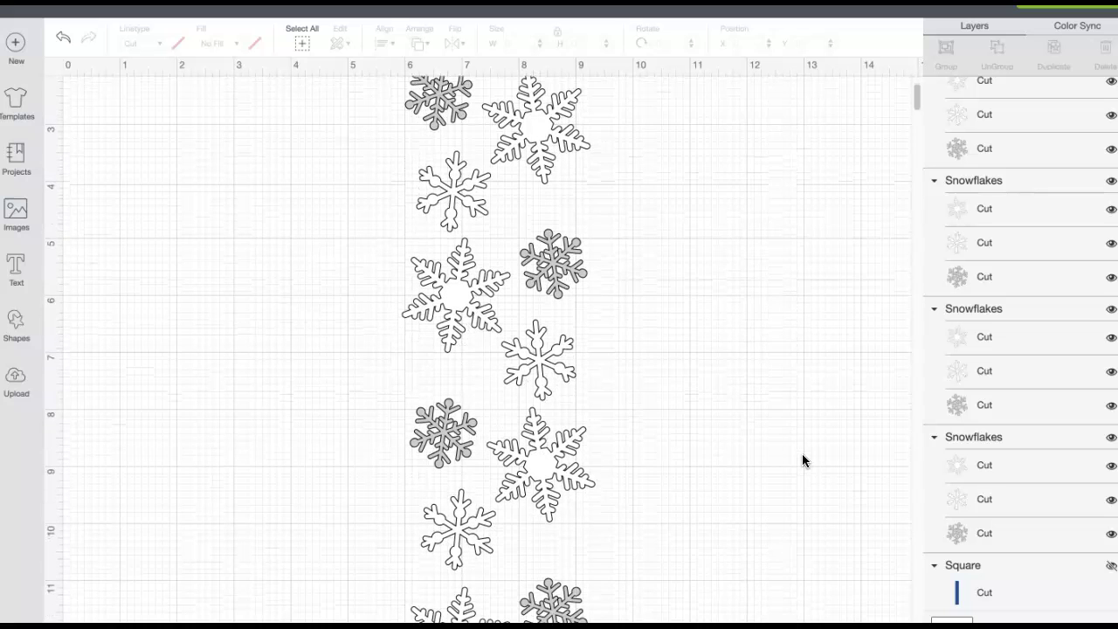
pyautogui.scroll(-4, 804, 460)
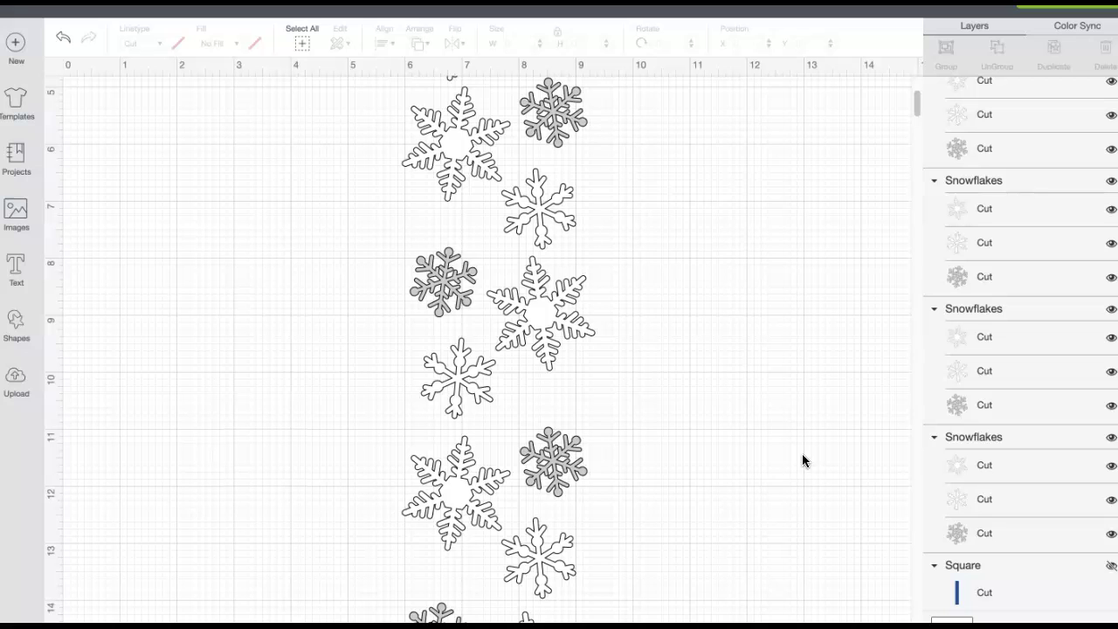
pyautogui.scroll(3, 803, 460)
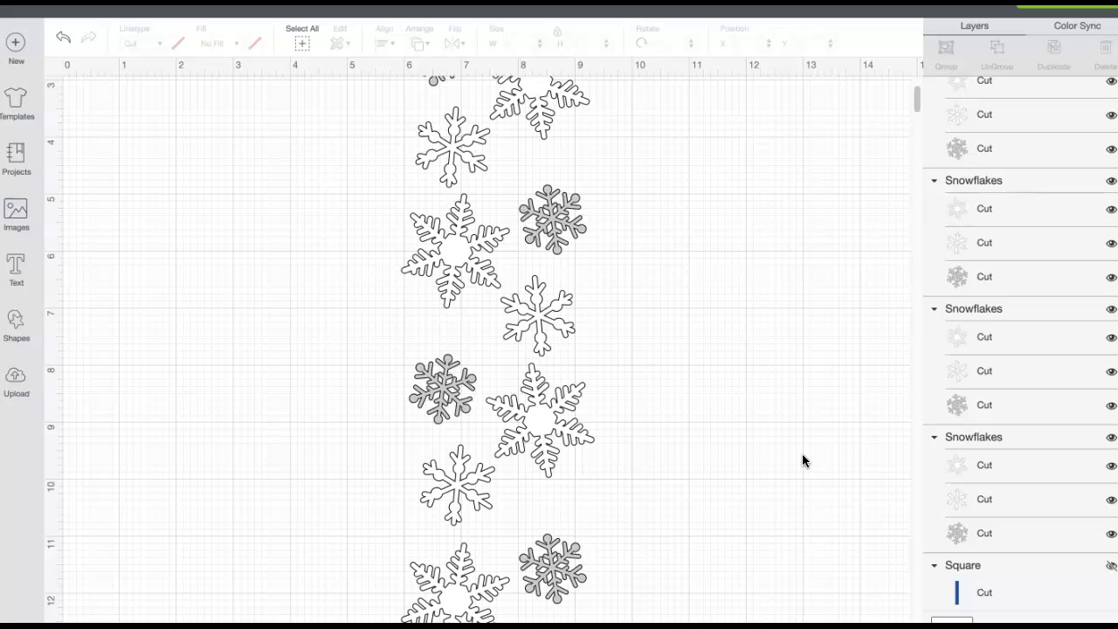
pyautogui.scroll(2, 803, 461)
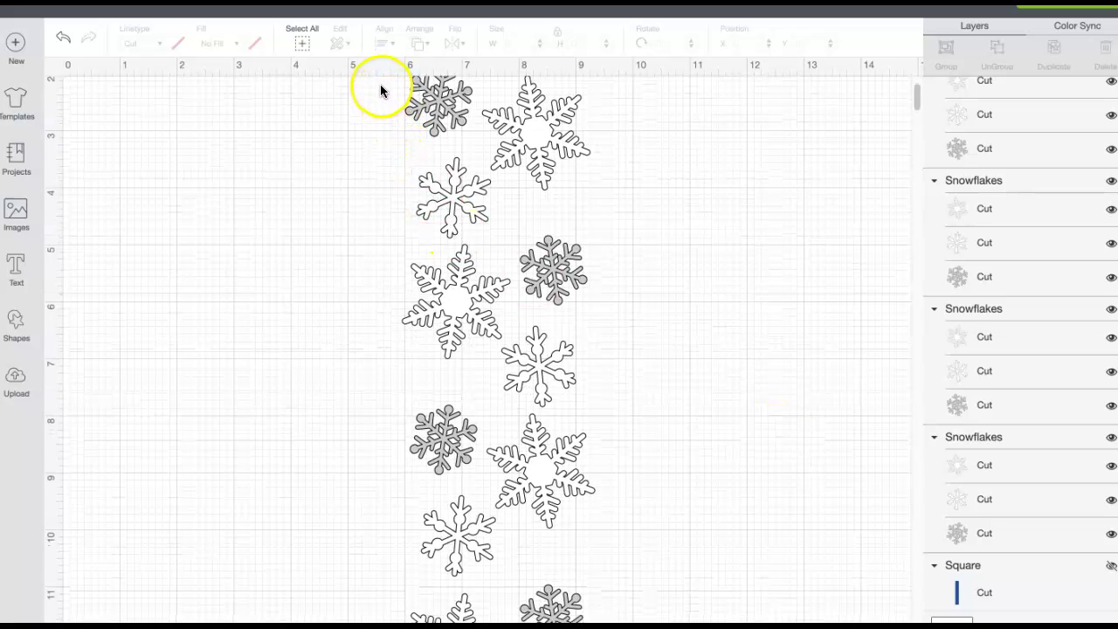
# Step: Marquee-select and group the upper snowflakes, then the lower snowflakes as a second group
pyautogui.moveTo(380, 85); pyautogui.dragTo(609, 521)
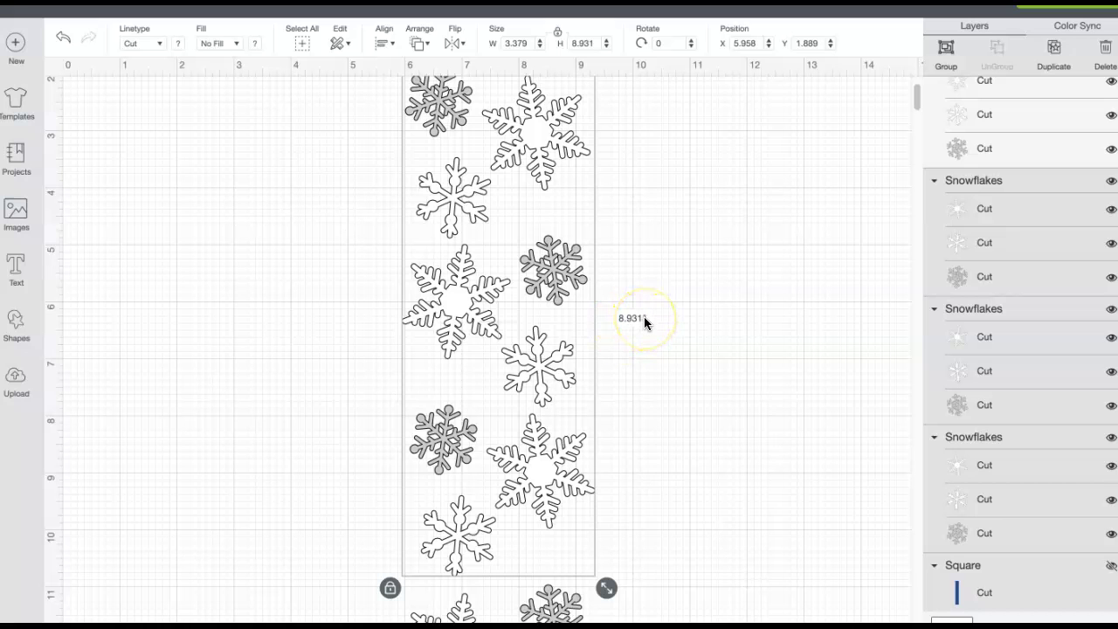
pyautogui.scroll(3, 643, 323)
pyautogui.scroll(-2, 644, 324)
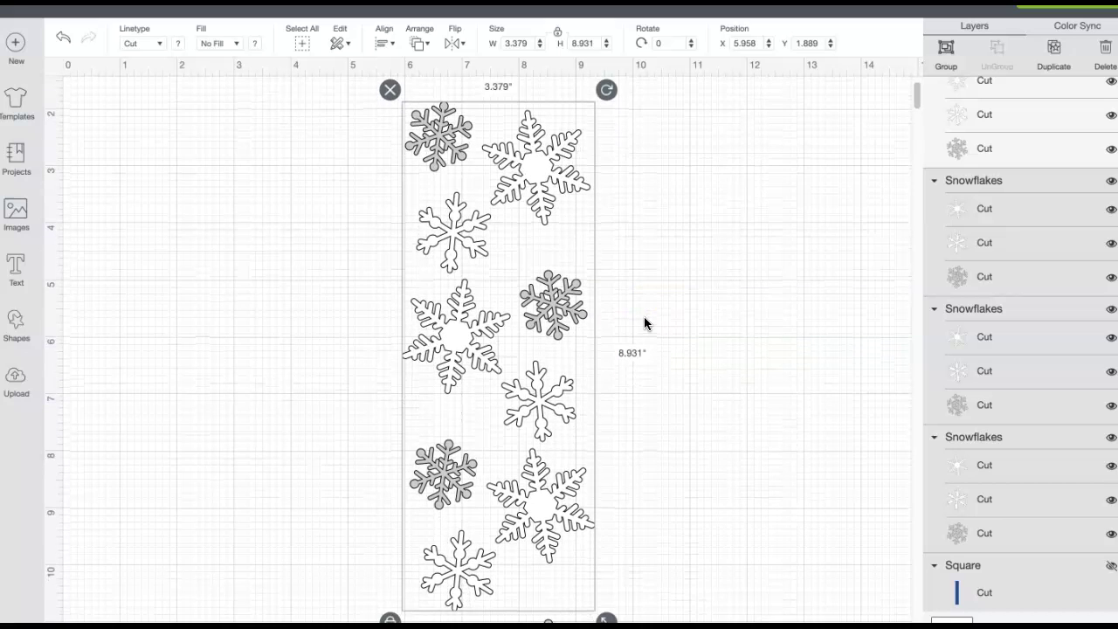
pyautogui.click(945, 49)
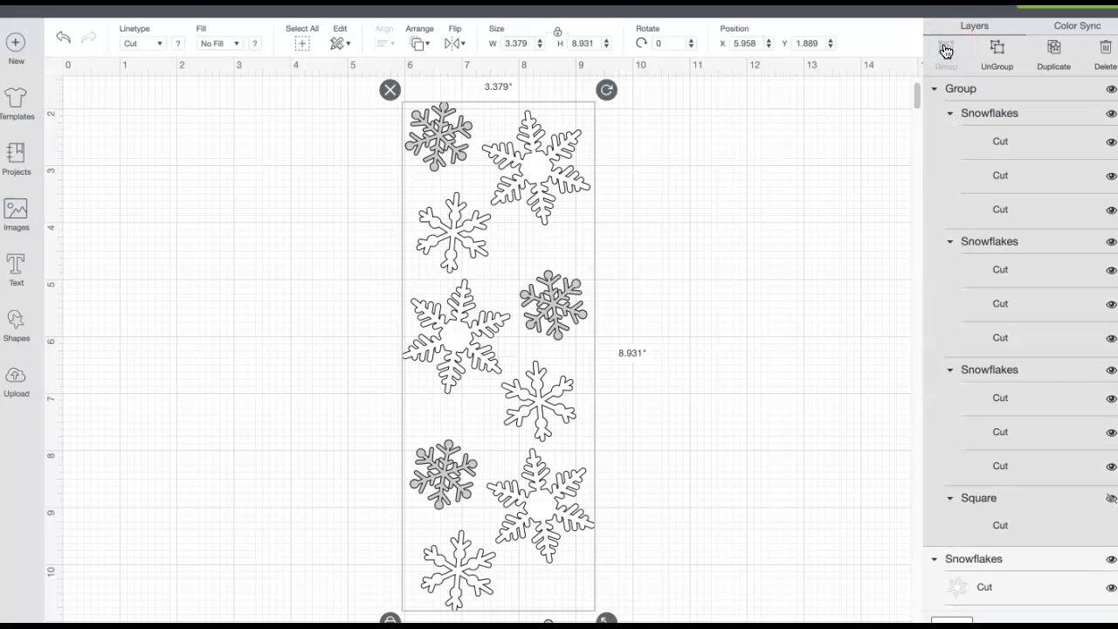
pyautogui.scroll(-10, 818, 354)
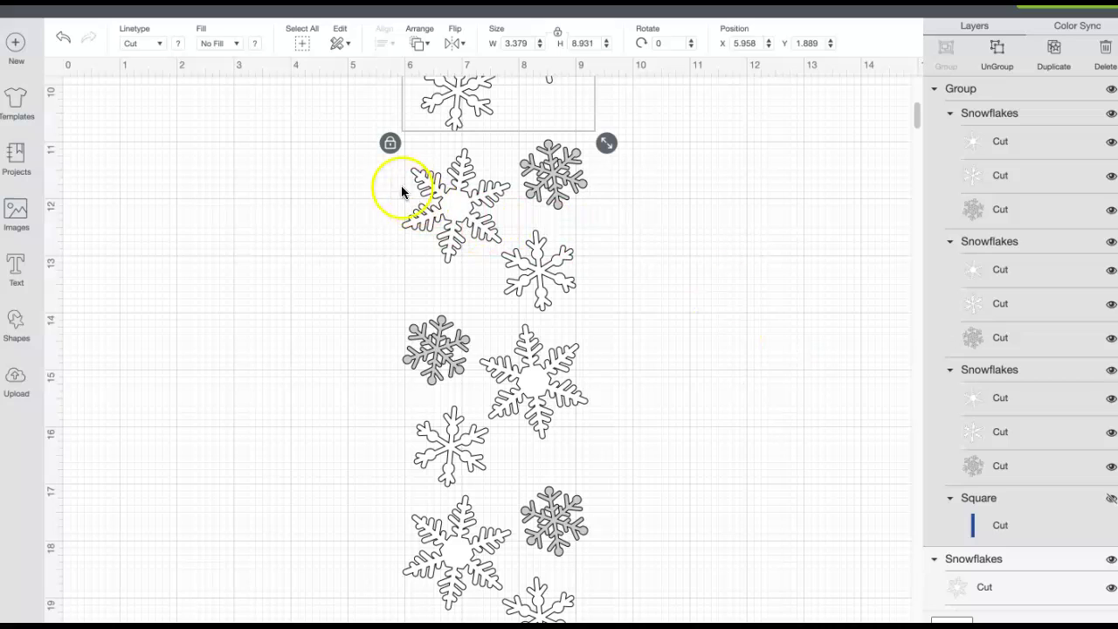
pyautogui.moveTo(382, 170); pyautogui.dragTo(603, 616)
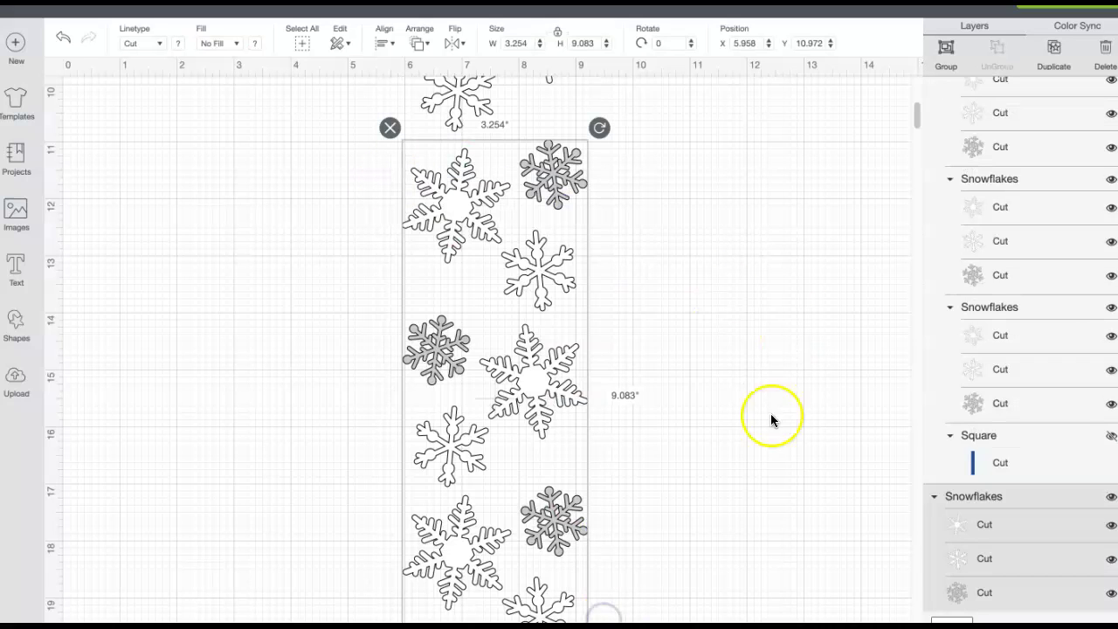
pyautogui.click(946, 48)
# Step: Clear the selection and open the Make It cutting-mat preview
pyautogui.scroll(5, 758, 262)
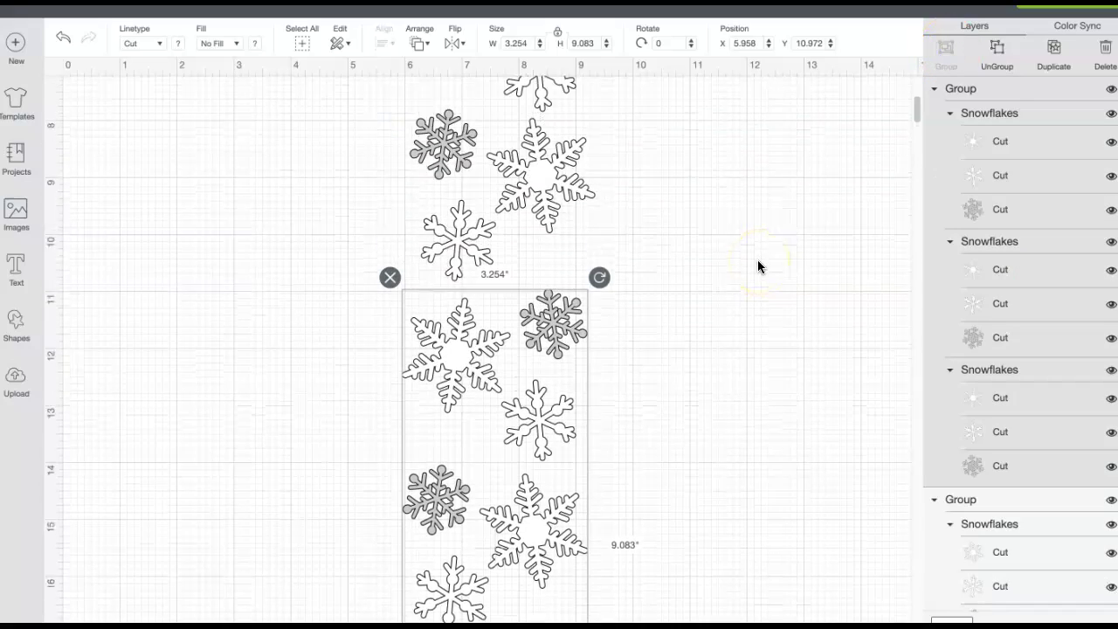
pyautogui.scroll(5, 757, 260)
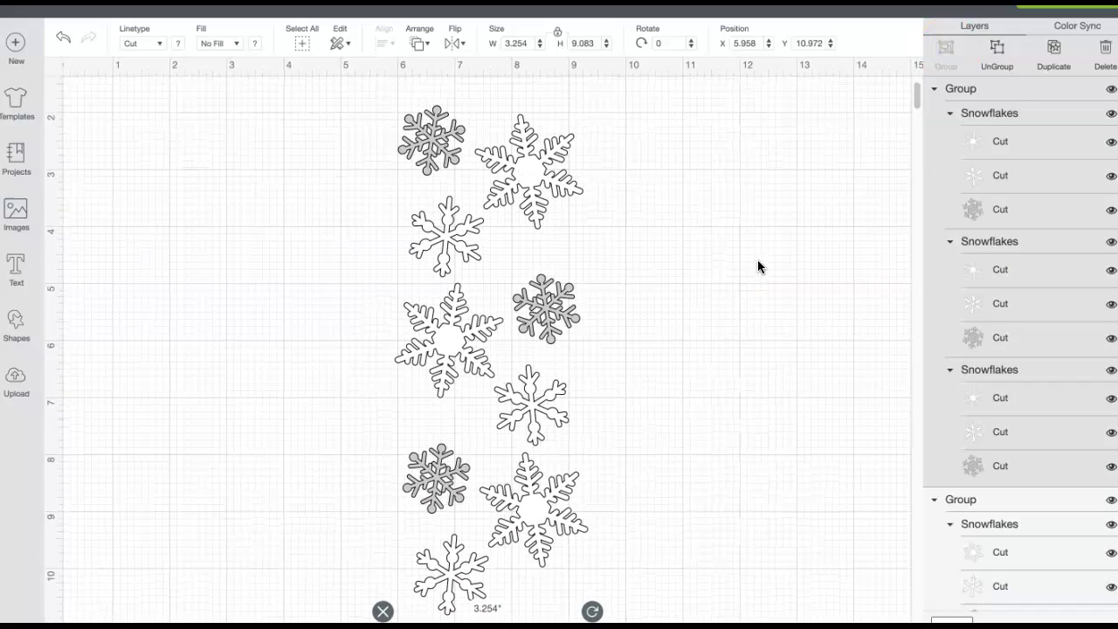
pyautogui.scroll(2, 757, 260)
pyautogui.scroll(-3, 757, 260)
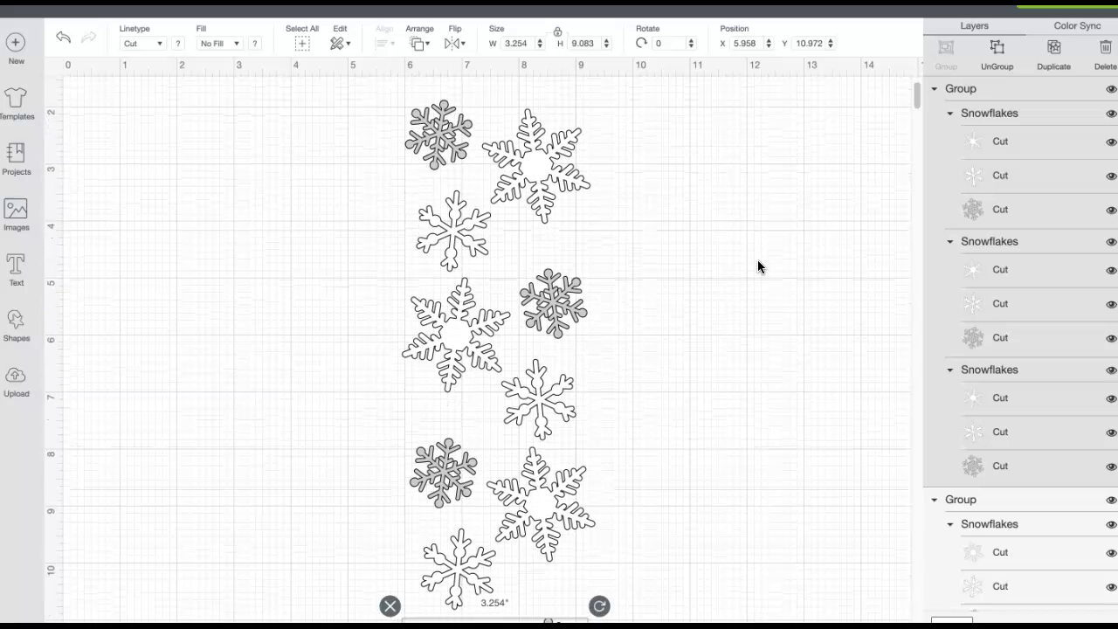
pyautogui.click(704, 234)
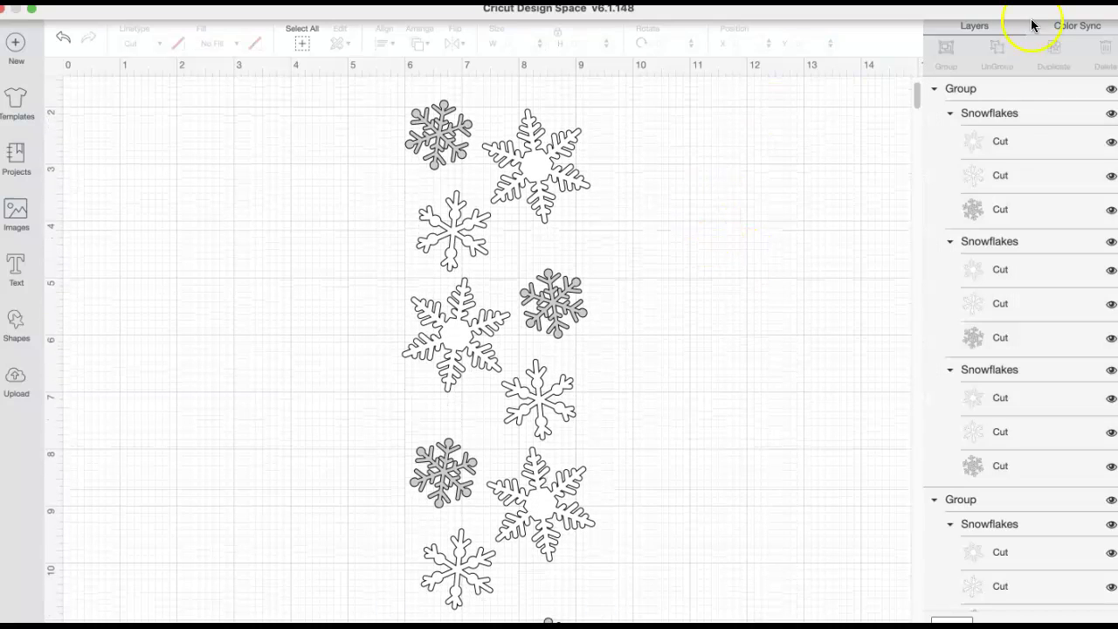
pyautogui.click(1060, 31)
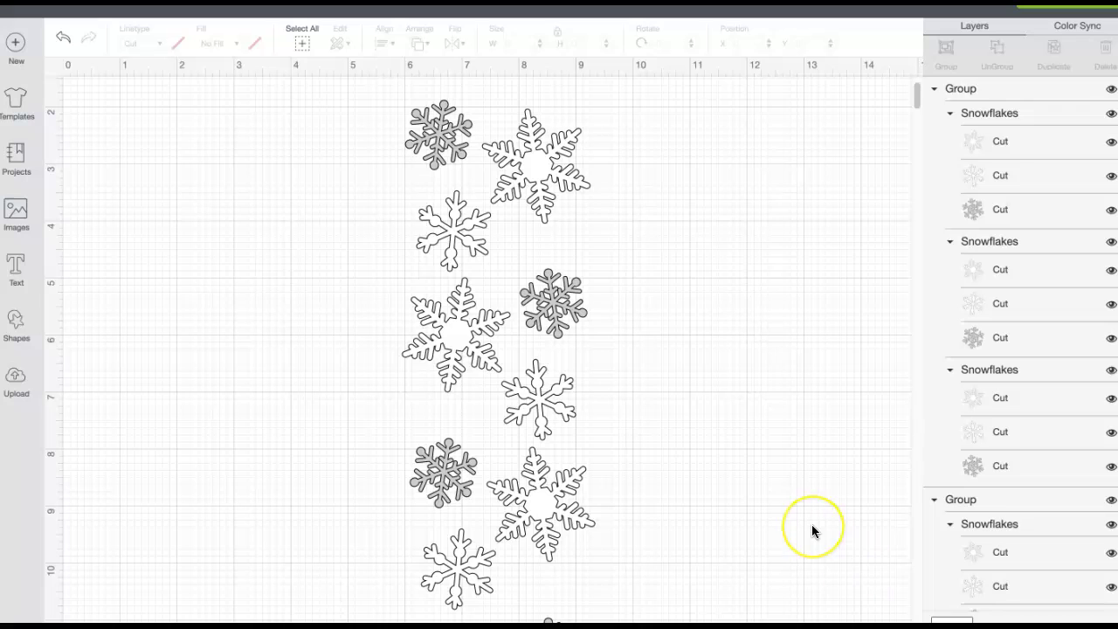
# Step: Attach the upper snowflake group and the lower snowflake group each on its own
pyautogui.click(552, 331)
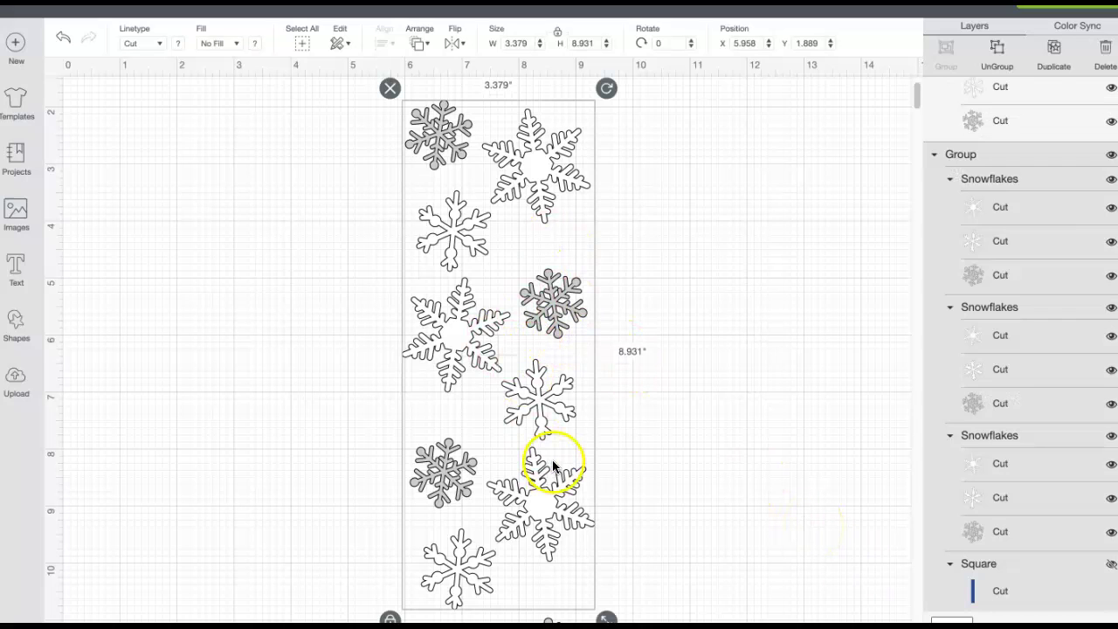
pyautogui.scroll(-1, 552, 459)
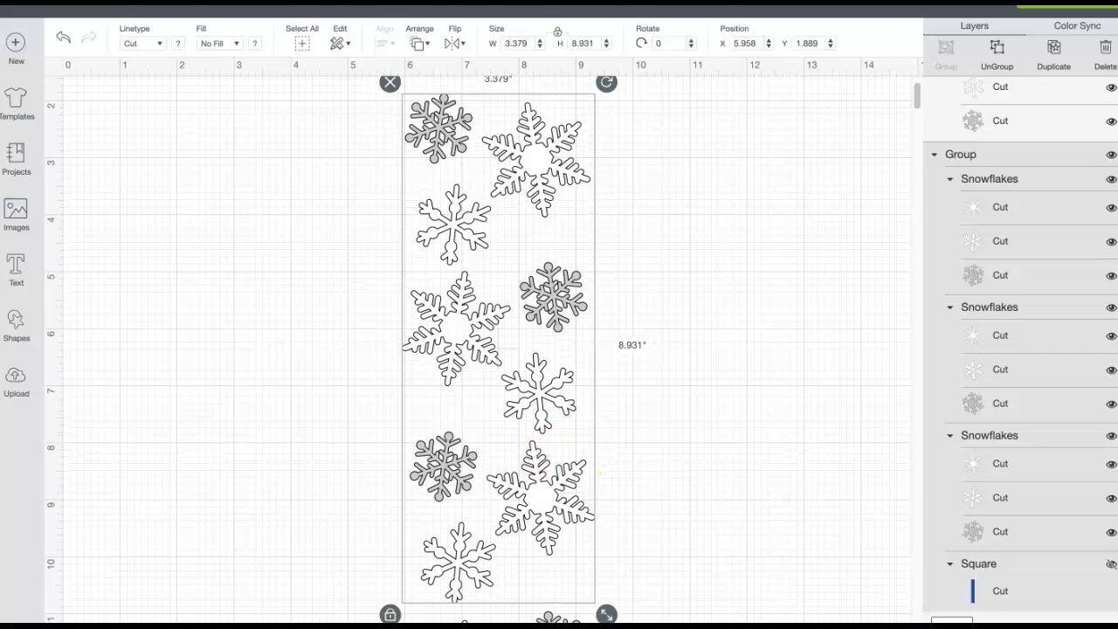
pyautogui.scroll(-5, 787, 543)
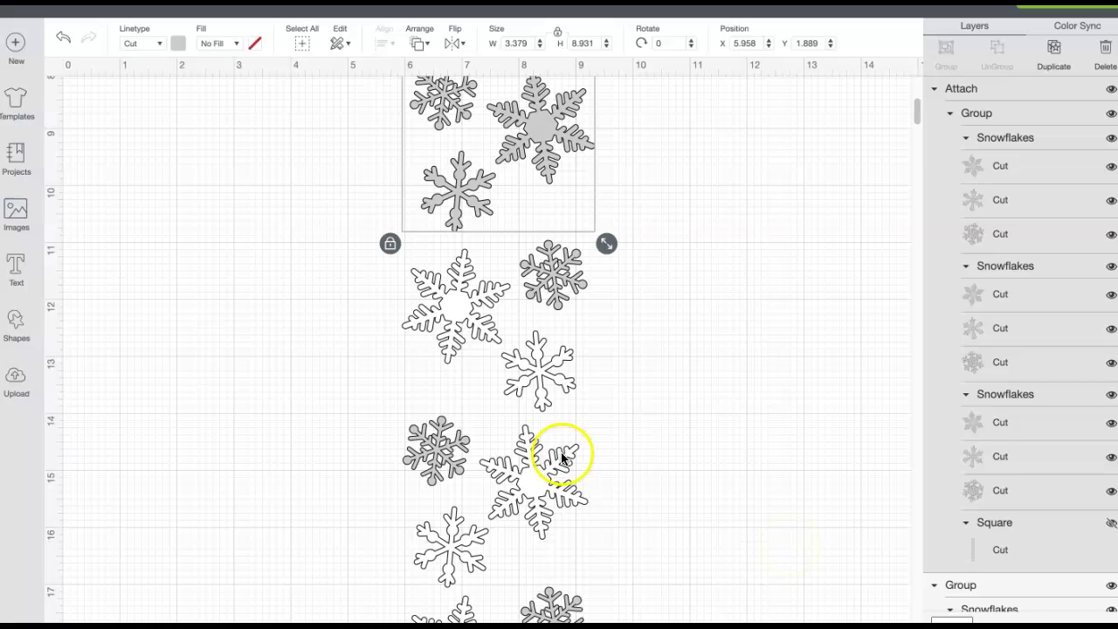
pyautogui.click(563, 456)
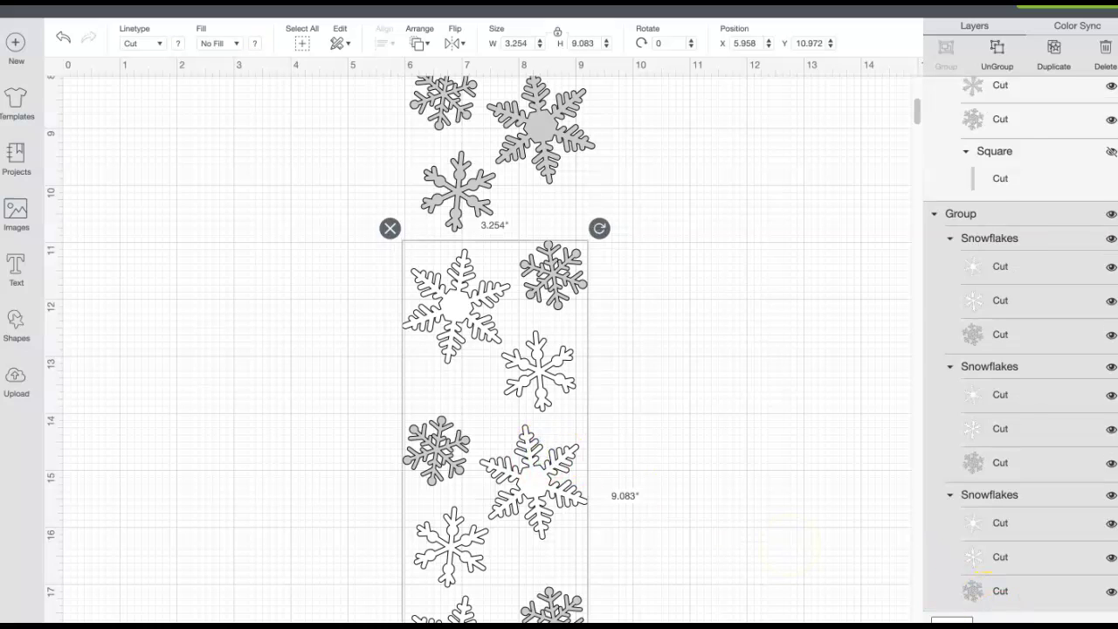
pyautogui.scroll(2, 730, 452)
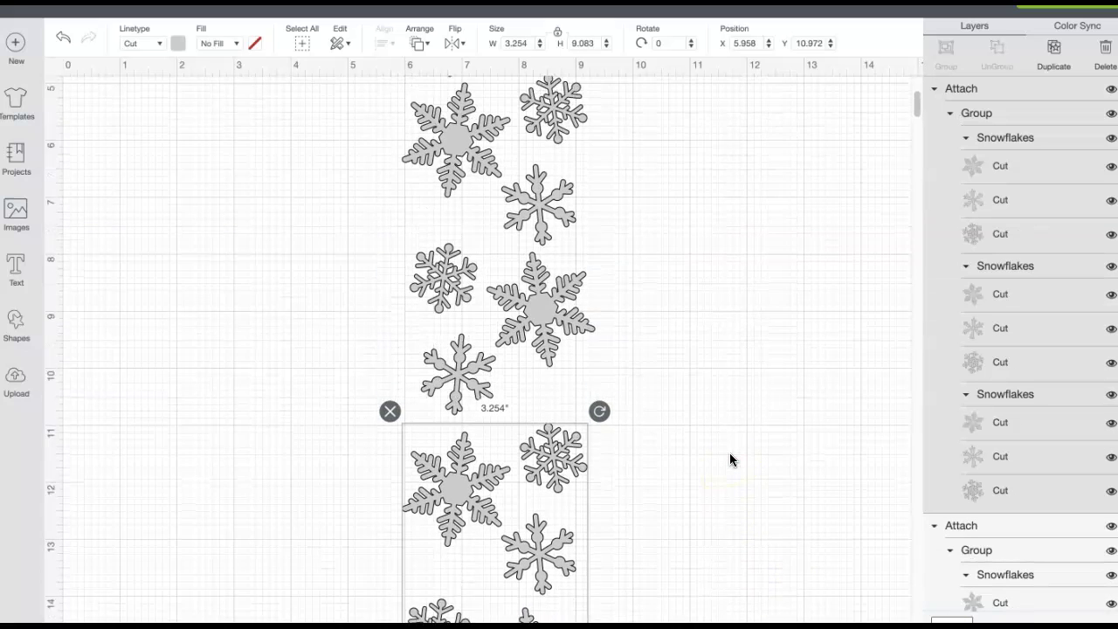
pyautogui.scroll(2, 730, 453)
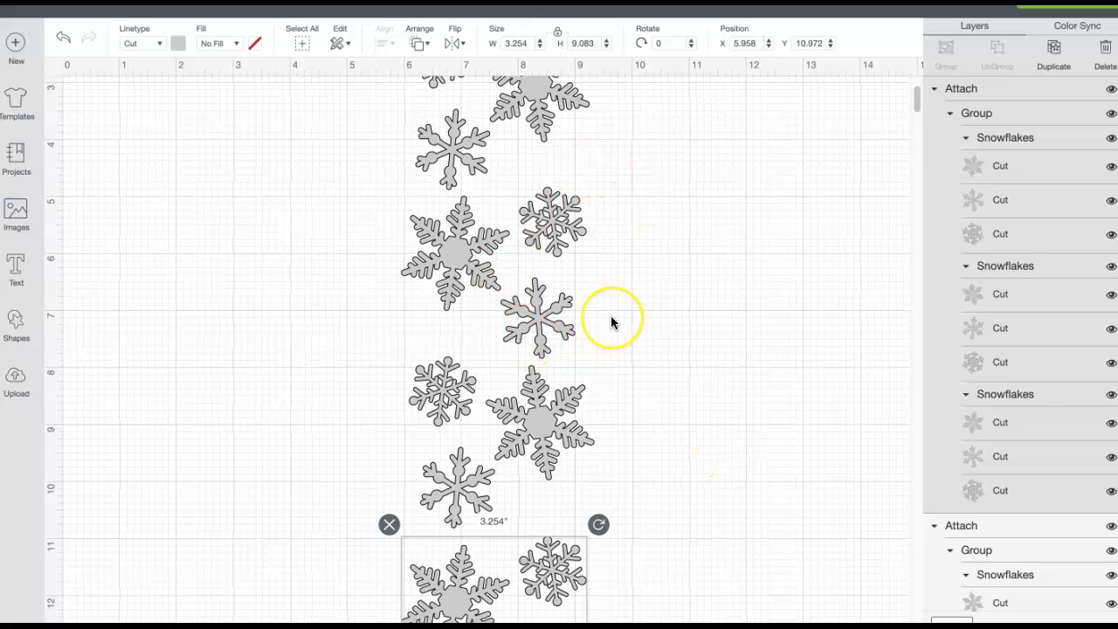
pyautogui.scroll(2, 611, 319)
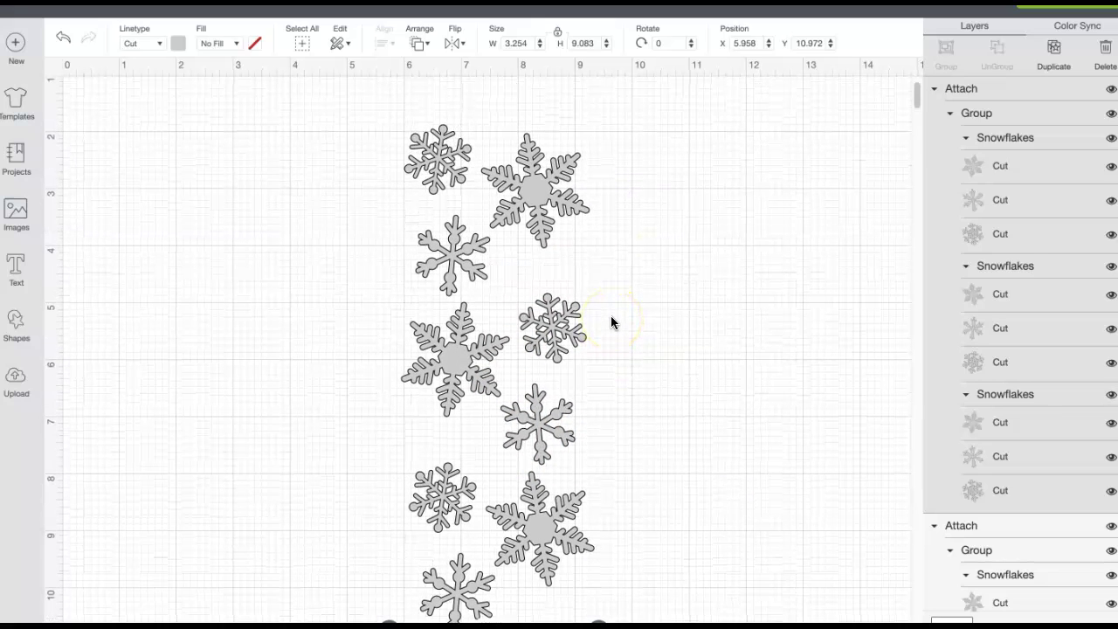
pyautogui.scroll(-1, 610, 316)
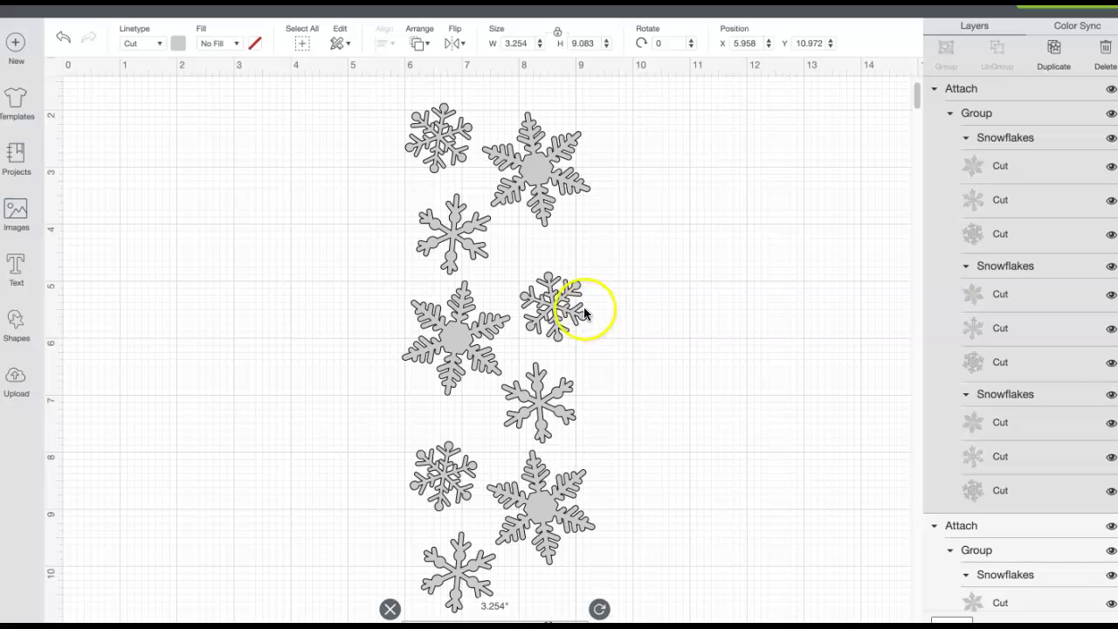
# Step: Hide the small snowflake in each of the upper strip's three groups
pyautogui.click(572, 308)
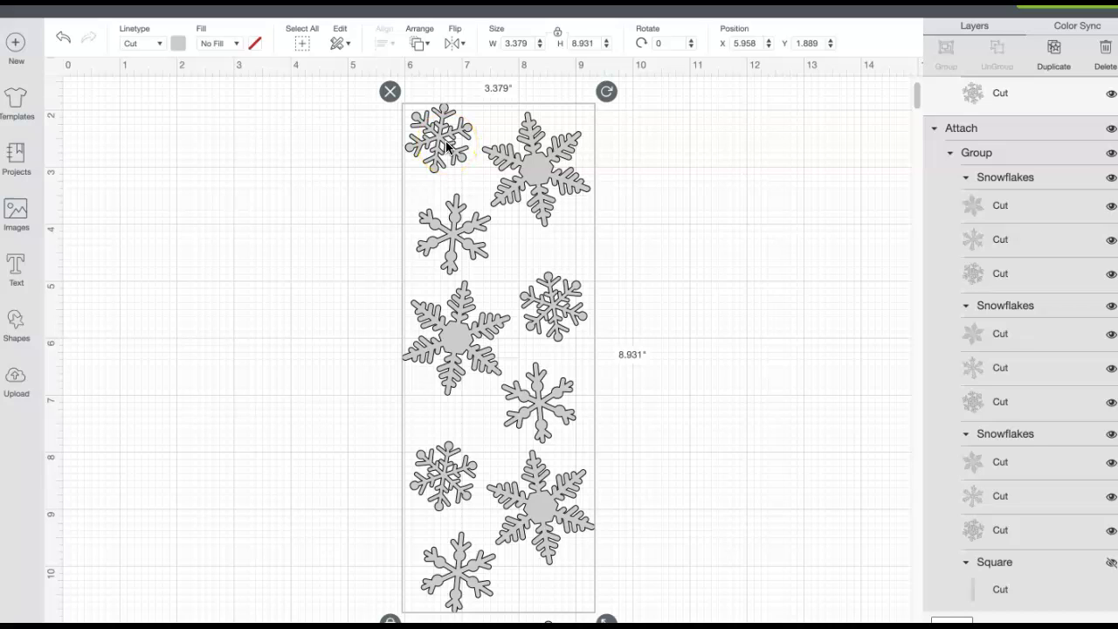
pyautogui.click(1111, 276)
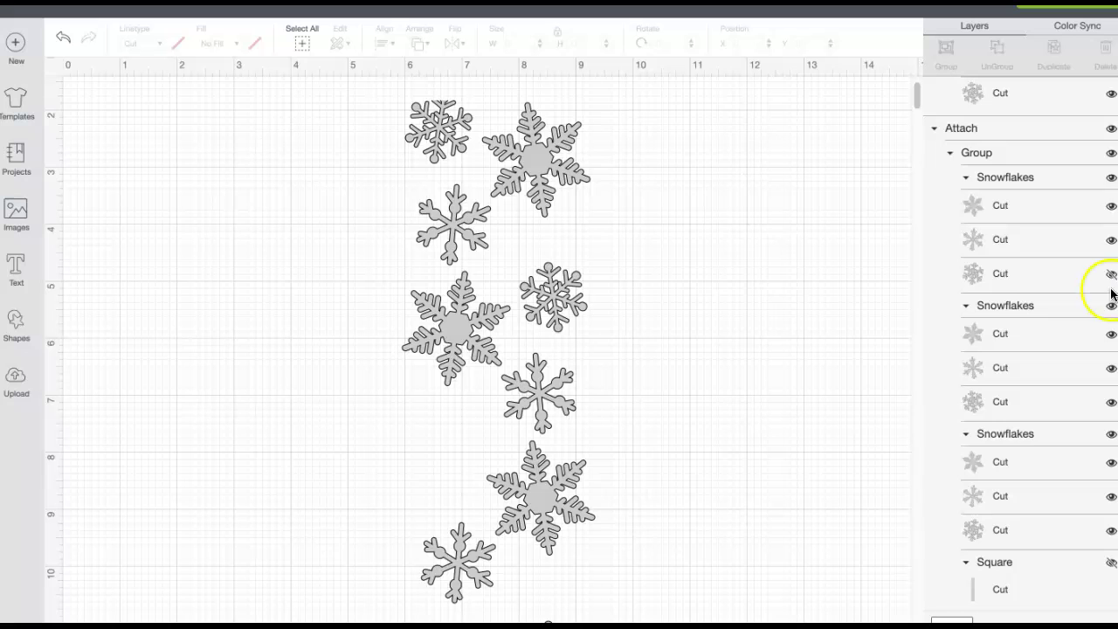
pyautogui.click(1111, 402)
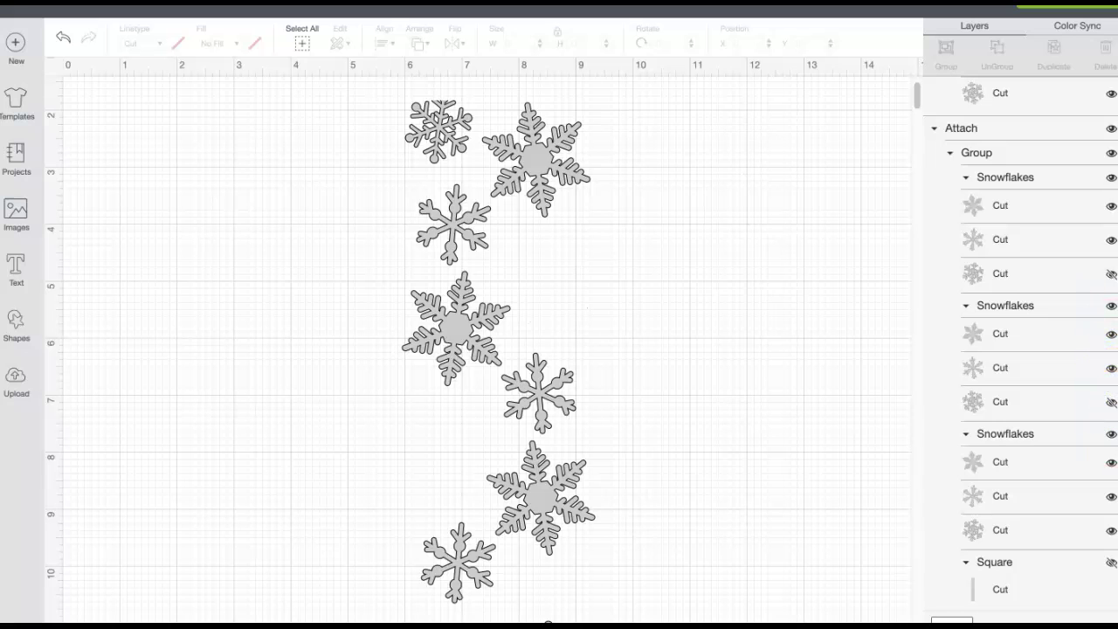
pyautogui.click(1111, 530)
pyautogui.scroll(-10, 791, 428)
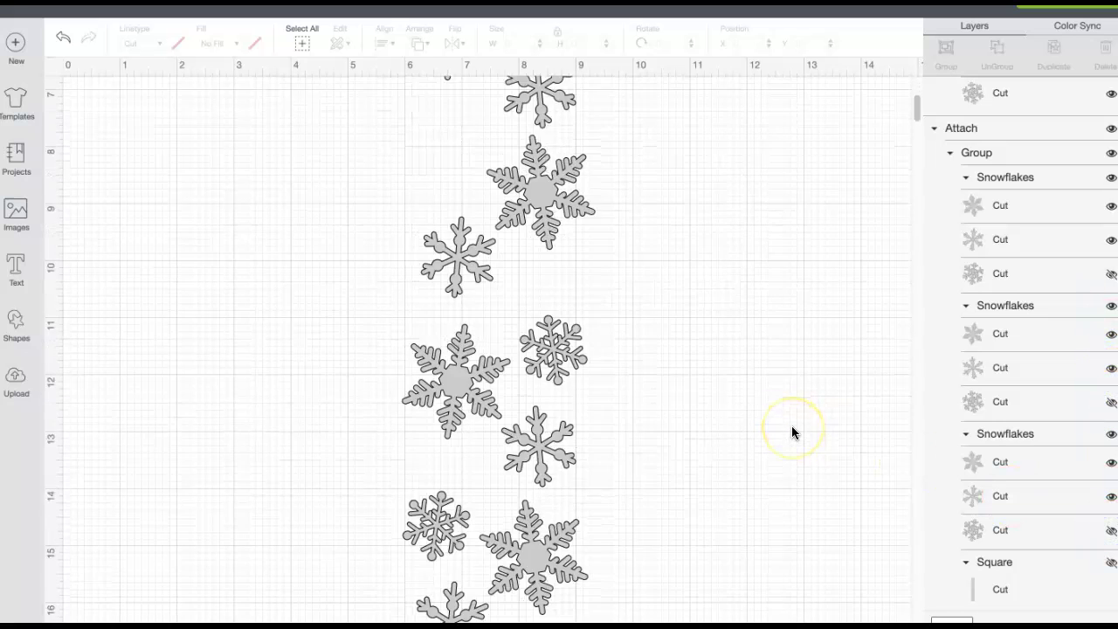
# Step: Hide the lower strip's three small snowflakes and check the cutting-mat preview
pyautogui.click(537, 353)
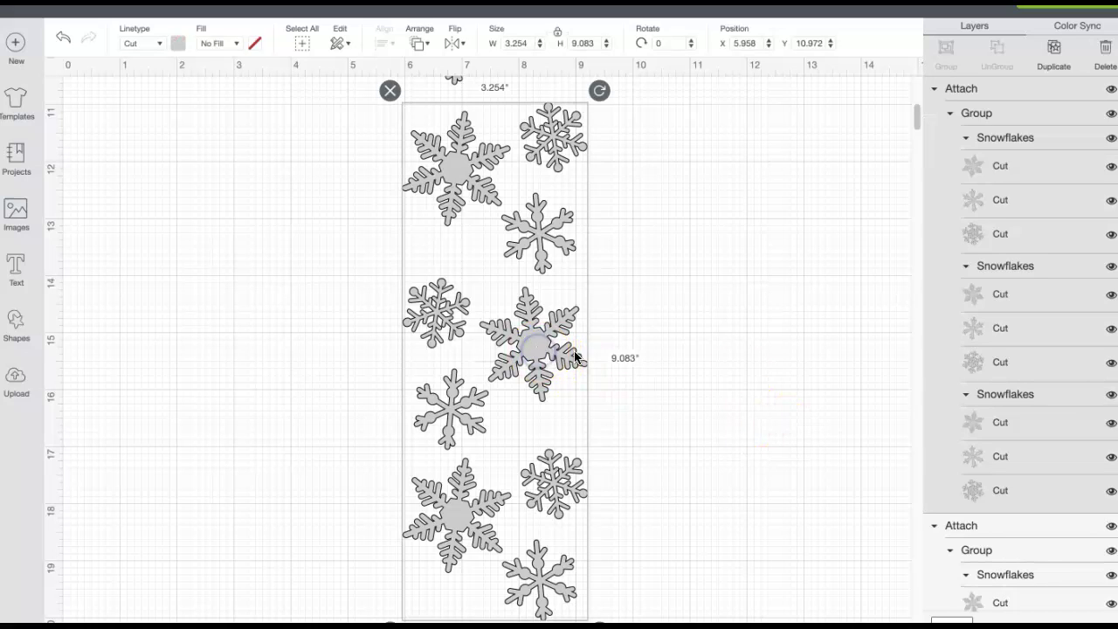
pyautogui.click(1111, 493)
pyautogui.click(1110, 362)
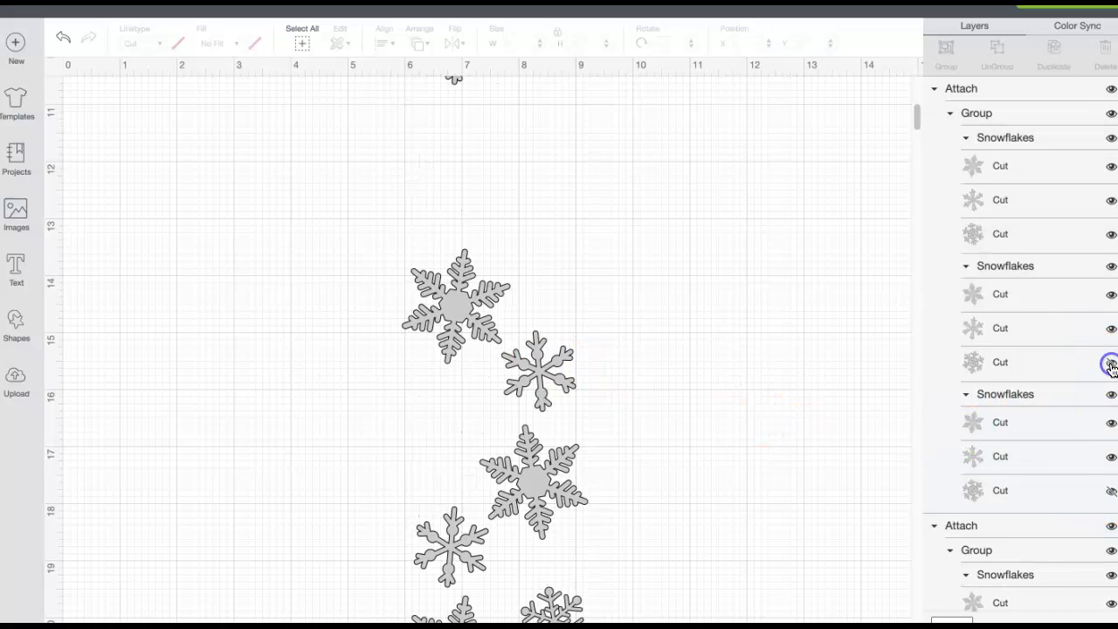
pyautogui.click(1111, 236)
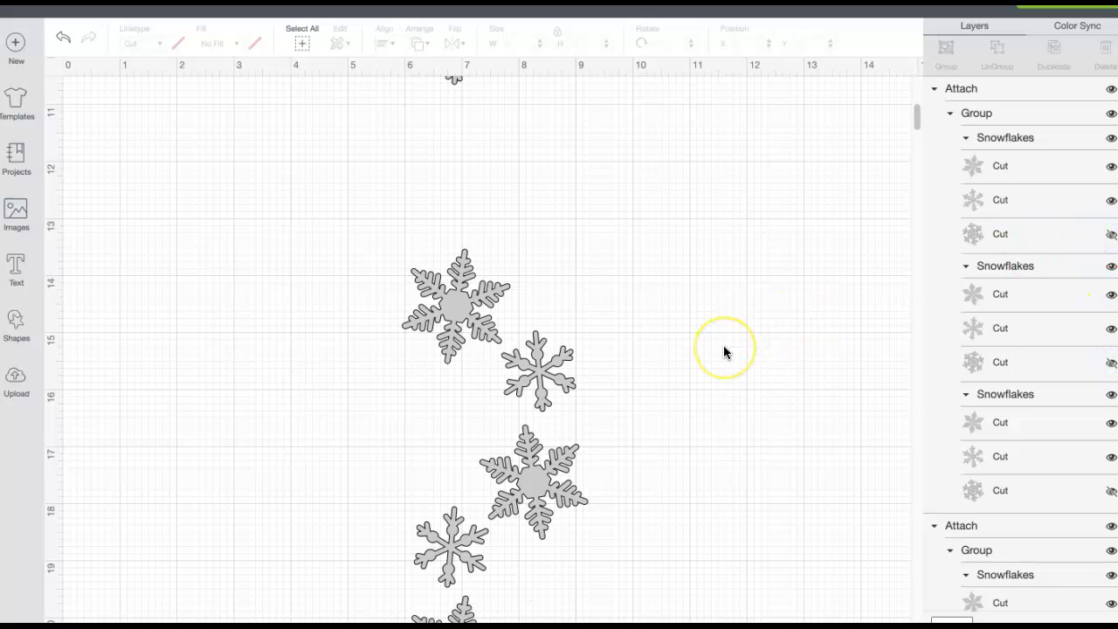
pyautogui.scroll(10, 723, 345)
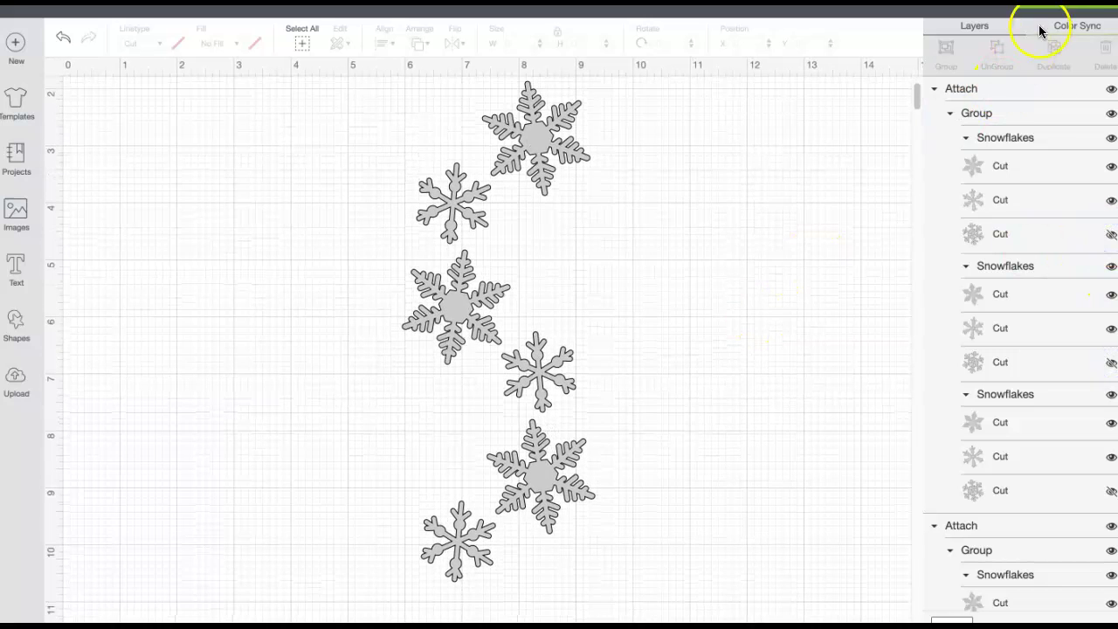
pyautogui.click(1056, 10)
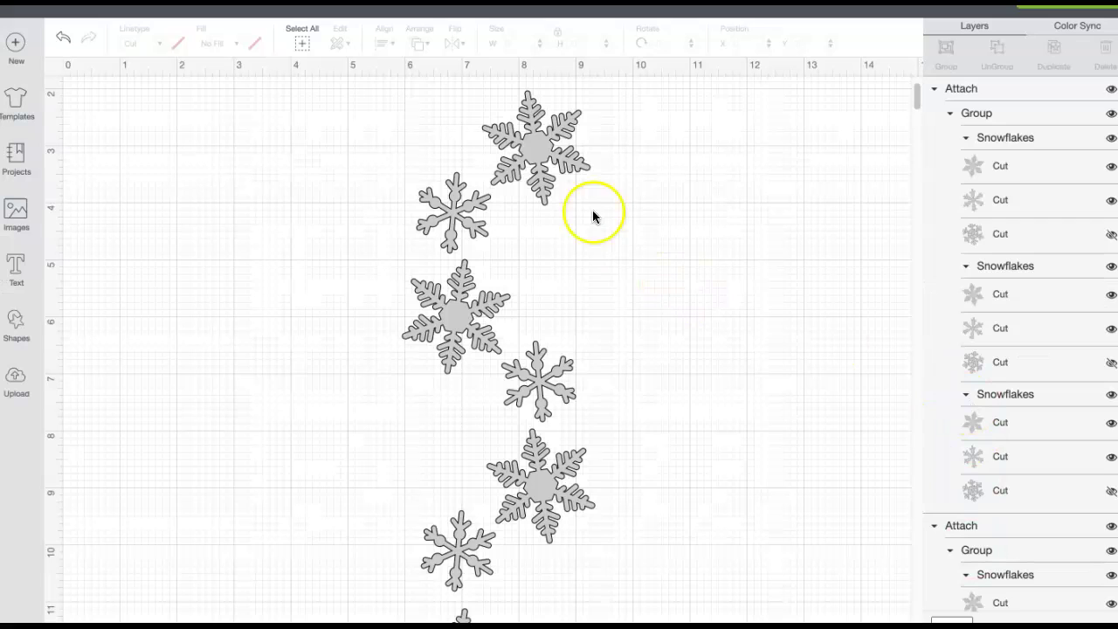
# Step: Hide the upper strip's whole group, then reshow only its three small snowflakes
pyautogui.click(554, 157)
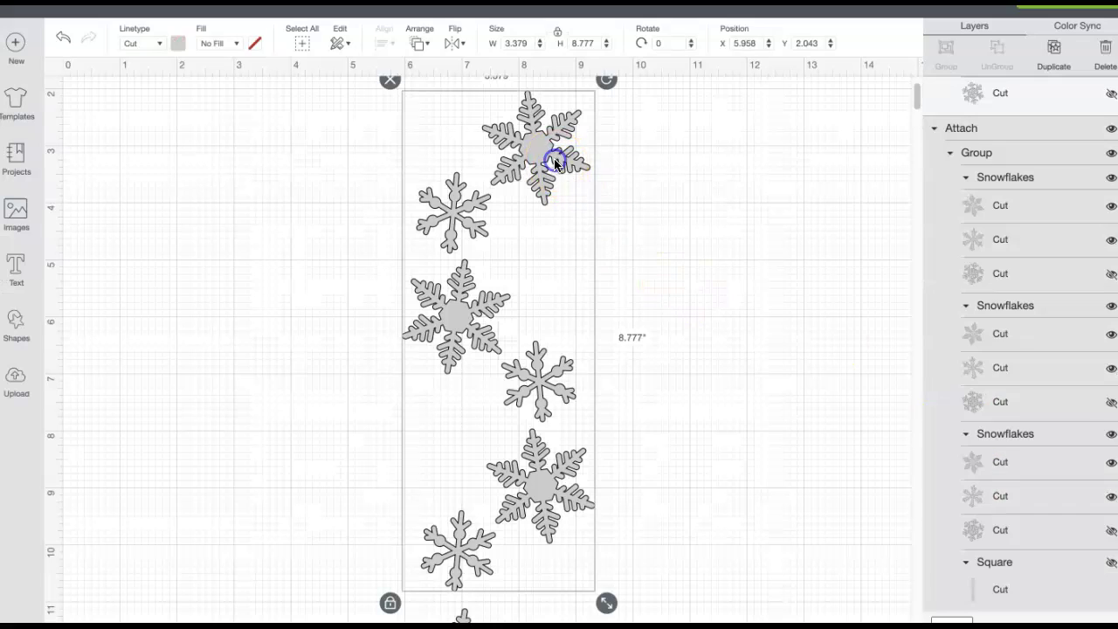
pyautogui.click(1111, 153)
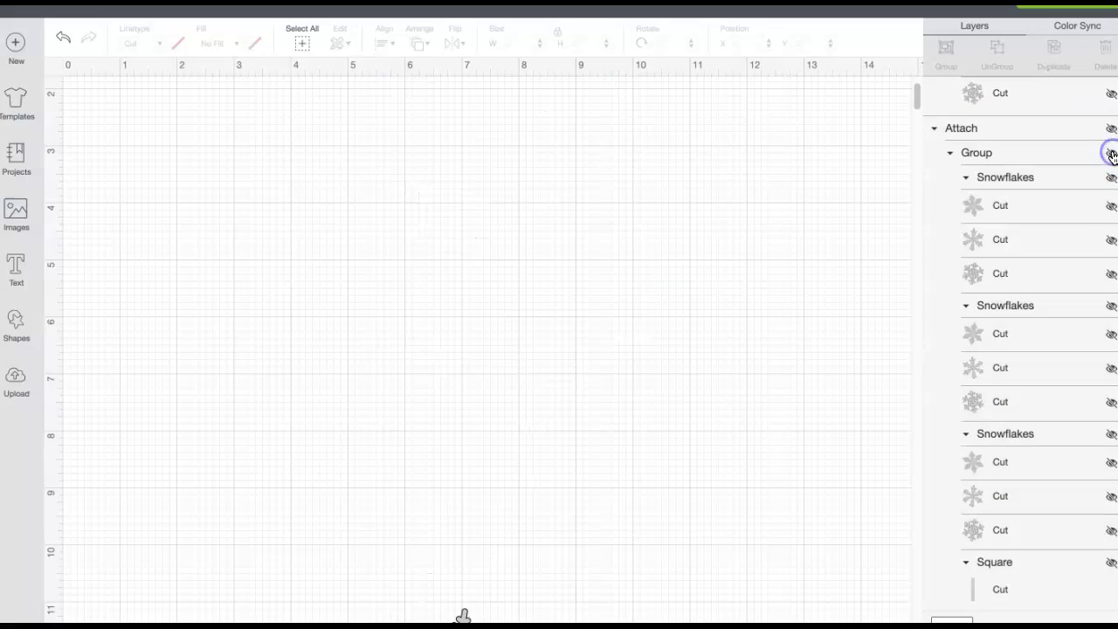
pyautogui.click(1111, 273)
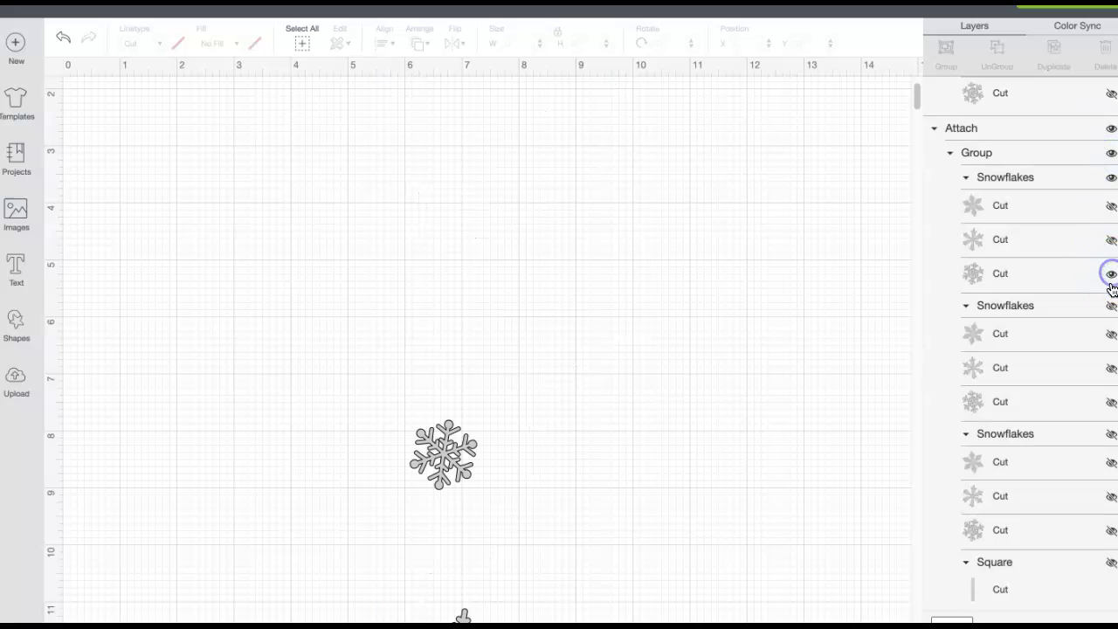
pyautogui.click(1110, 402)
pyautogui.click(1110, 530)
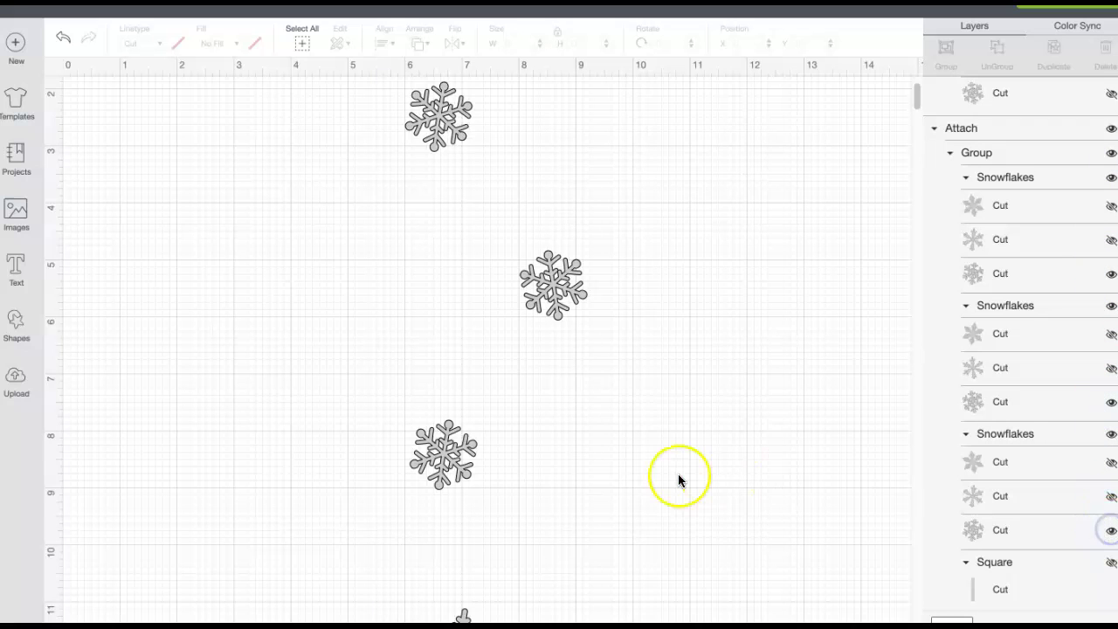
pyautogui.scroll(-10, 678, 473)
# Step: Hide the lower strip's whole group and reshow only its three small snowflakes
pyautogui.click(537, 362)
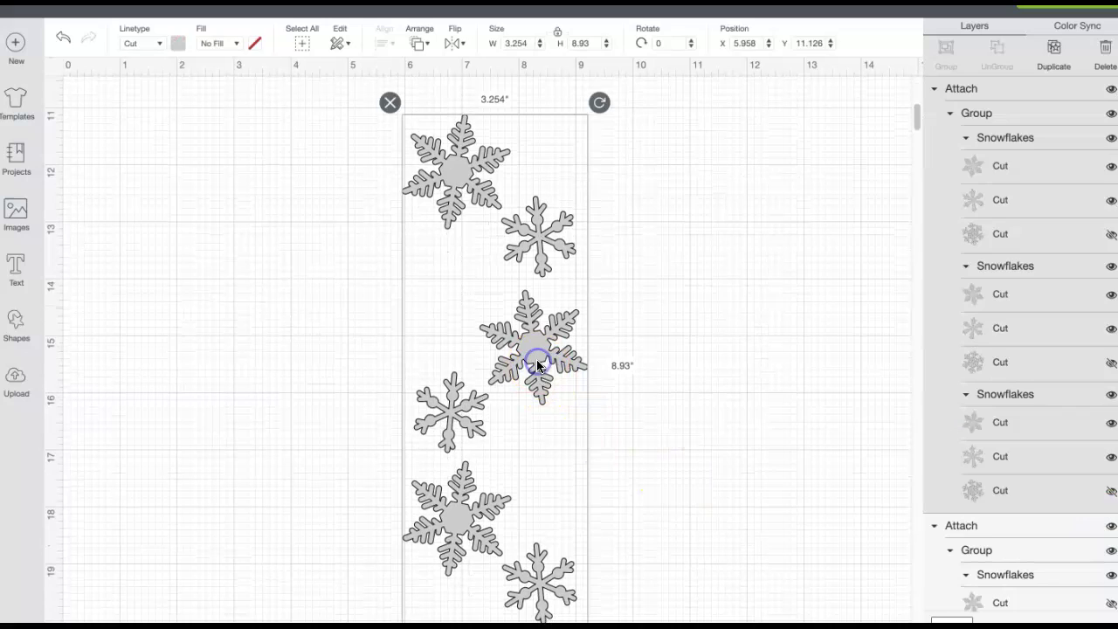
pyautogui.click(1110, 112)
pyautogui.click(1110, 234)
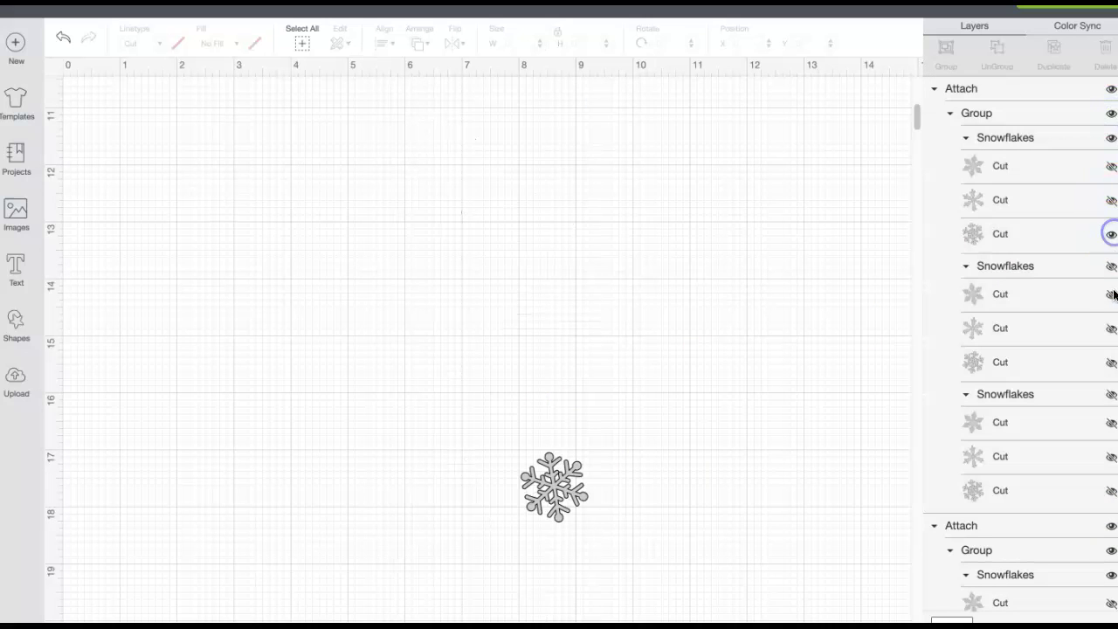
pyautogui.click(1111, 361)
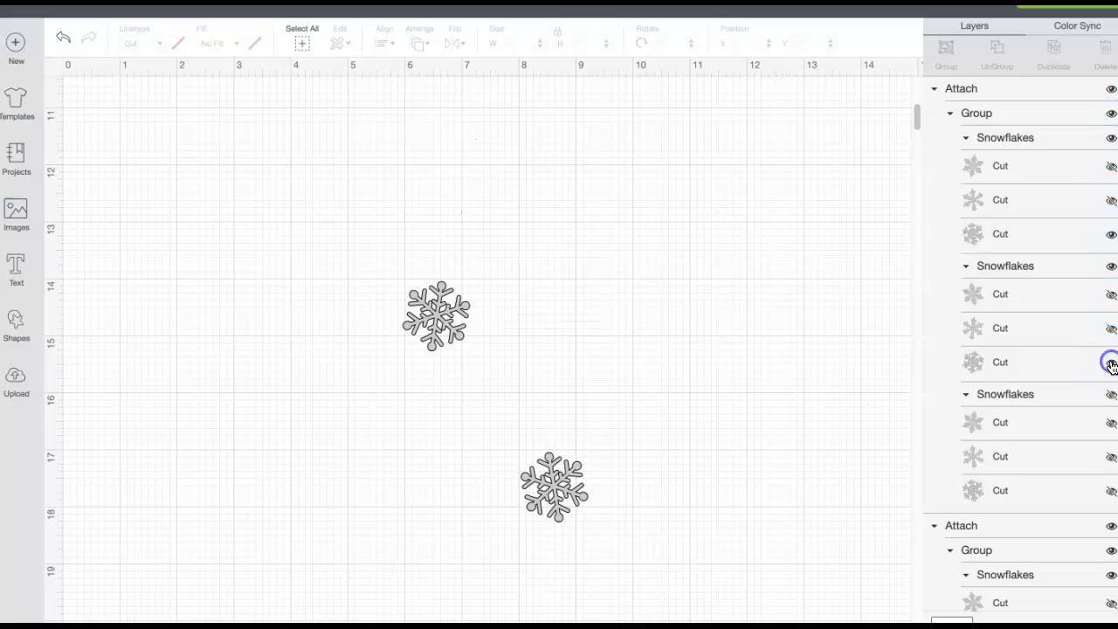
pyautogui.click(1109, 492)
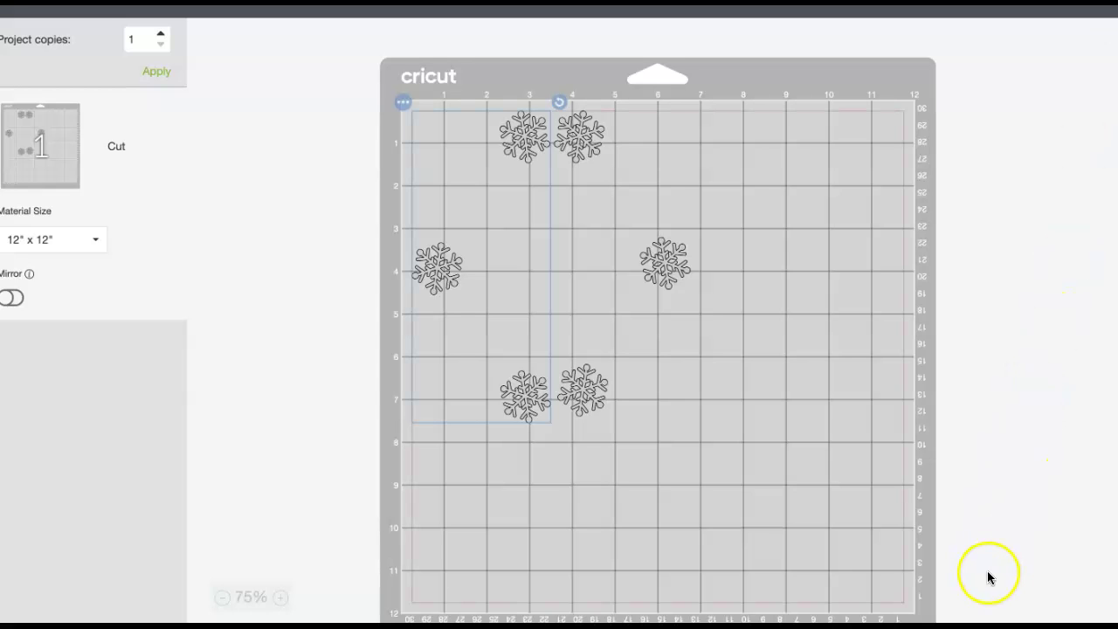
# Step: Leave the mat preview and make every layer of the upper strip visible again
pyautogui.click(985, 612)
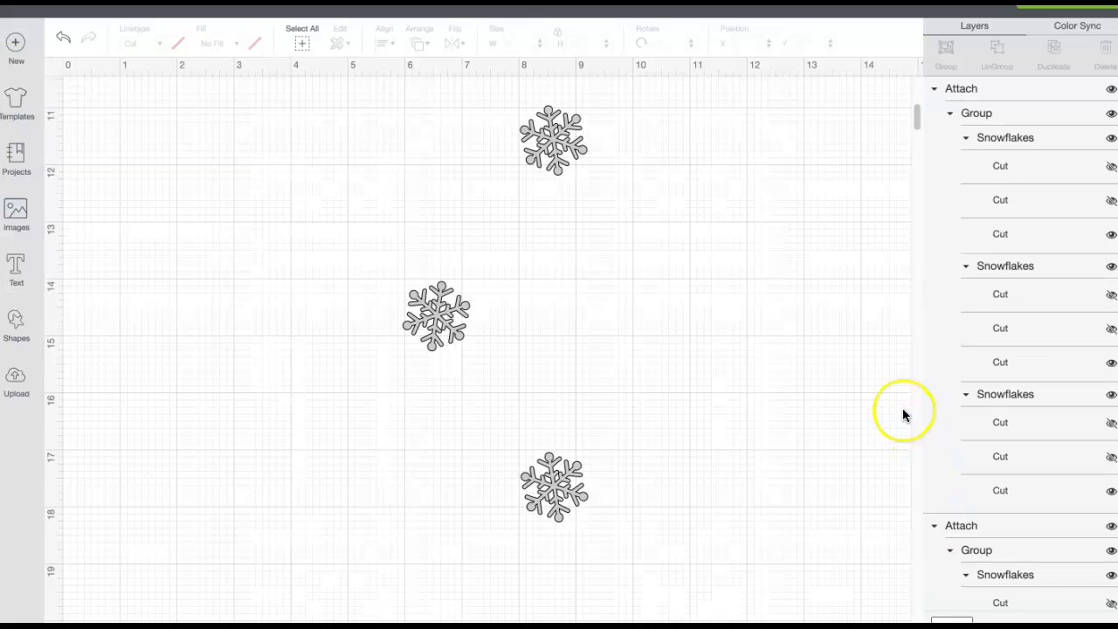
pyautogui.scroll(2, 585, 229)
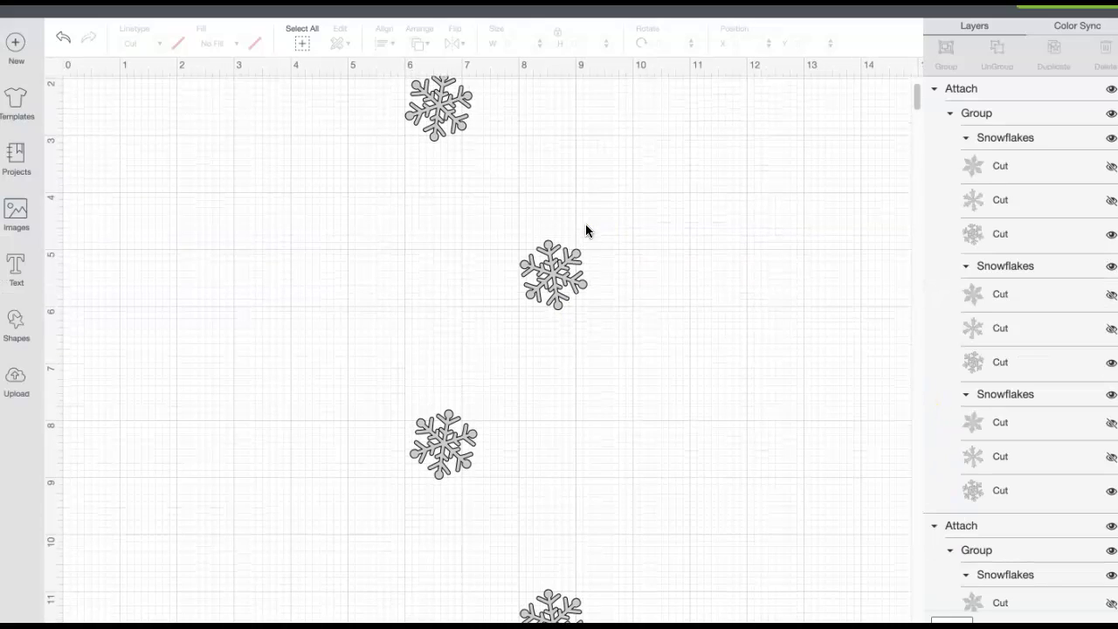
pyautogui.scroll(2, 528, 188)
pyautogui.click(463, 253)
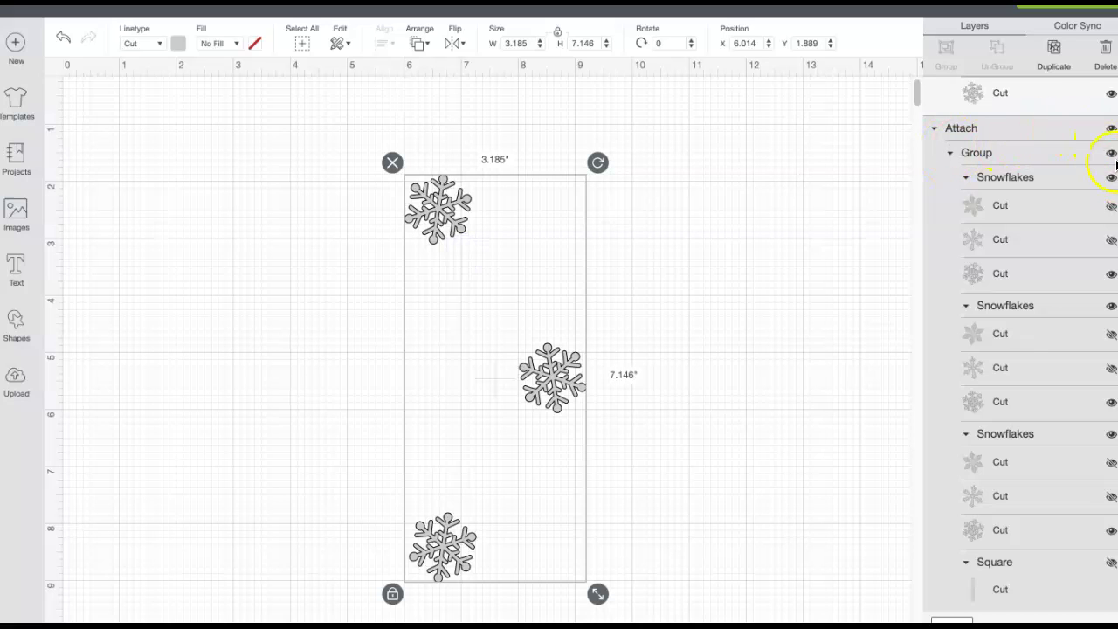
pyautogui.click(1111, 153)
pyautogui.click(1111, 153)
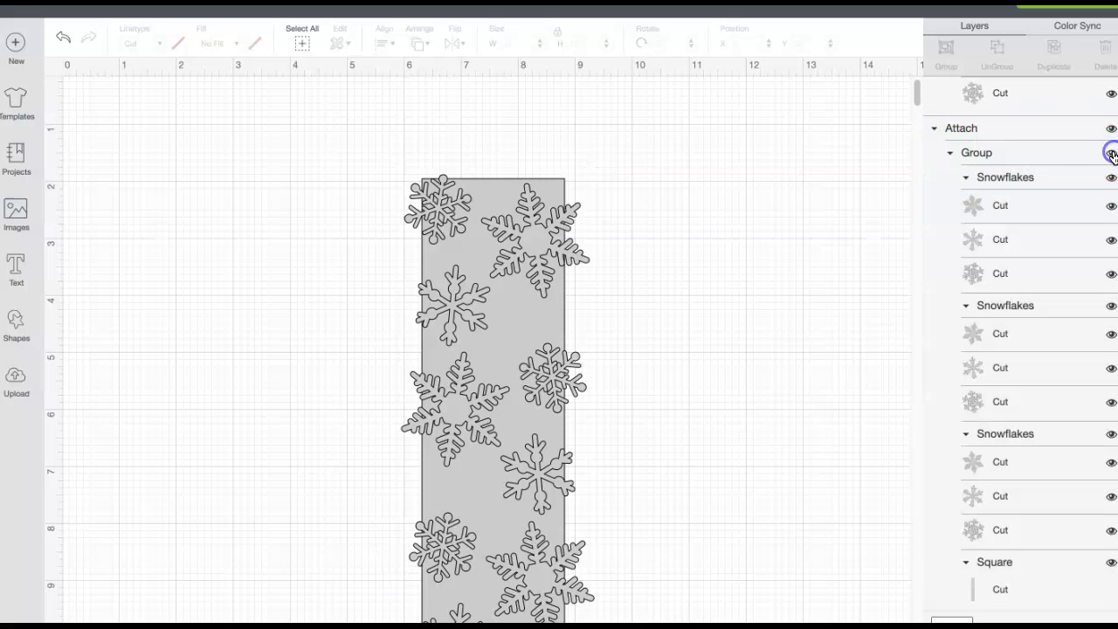
pyautogui.scroll(-10, 574, 365)
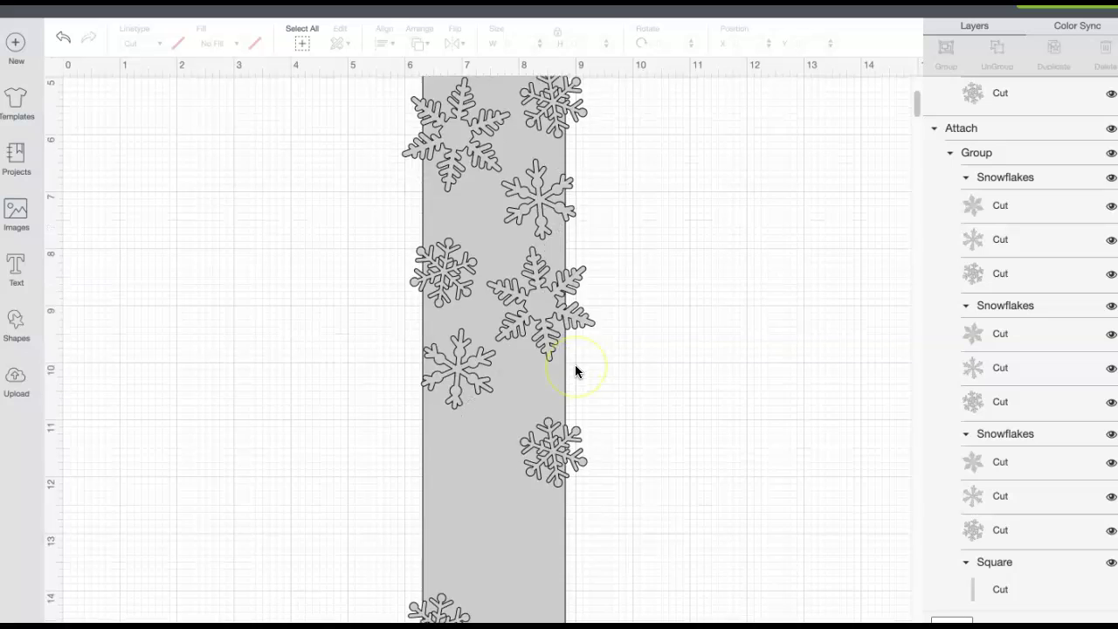
# Step: Make every layer of the lower strip visible again as well
pyautogui.click(512, 393)
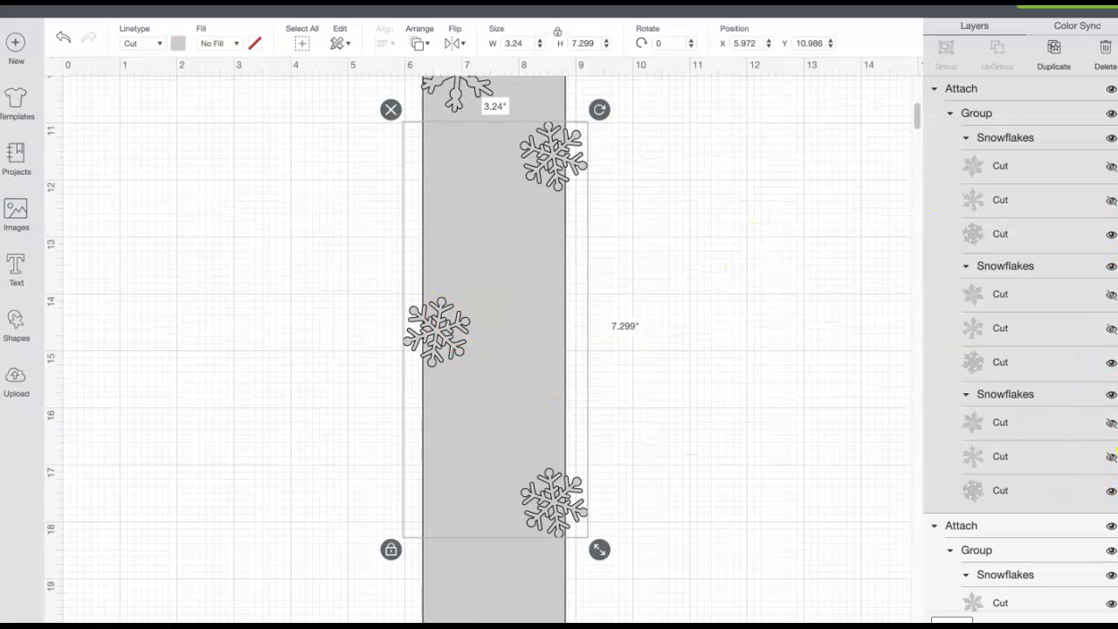
pyautogui.click(1112, 116)
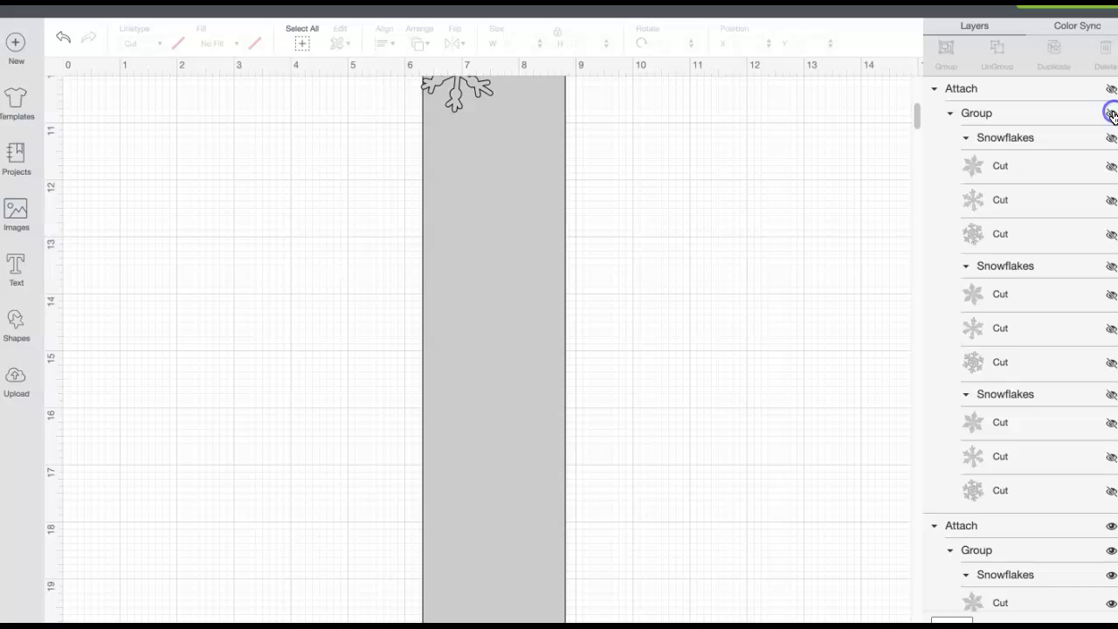
pyautogui.click(1111, 116)
pyautogui.scroll(1, 614, 312)
pyautogui.scroll(8, 614, 313)
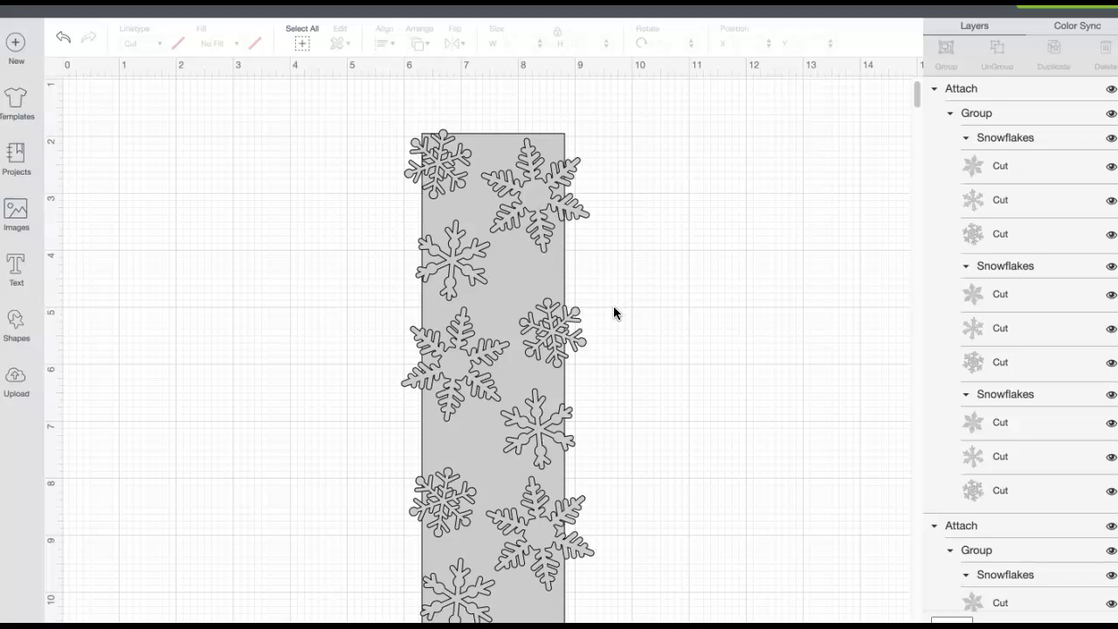
pyautogui.click(649, 594)
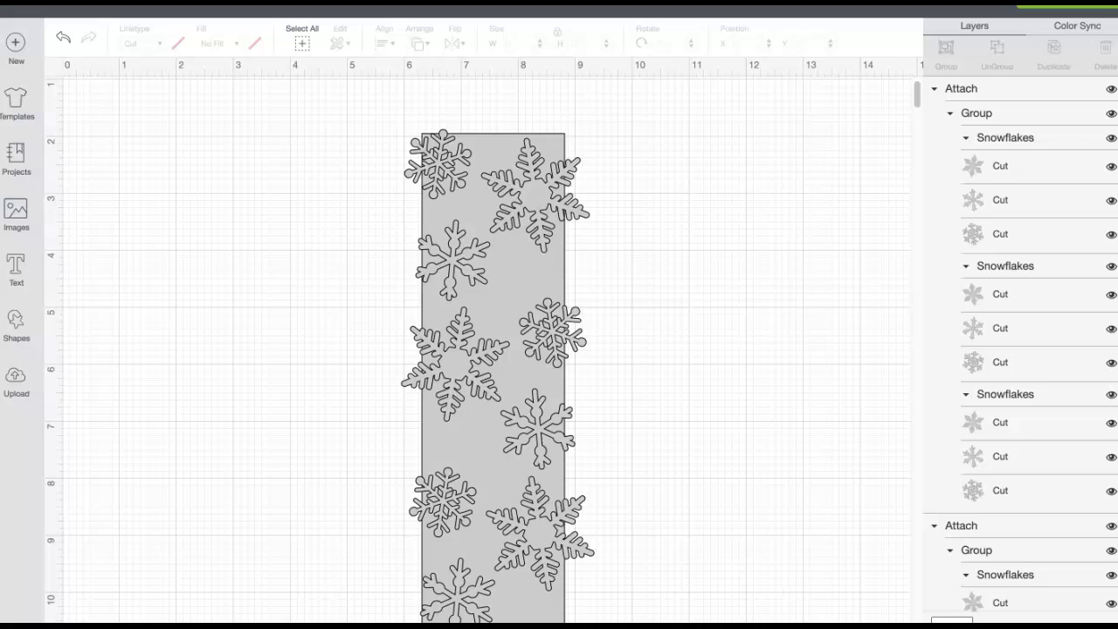